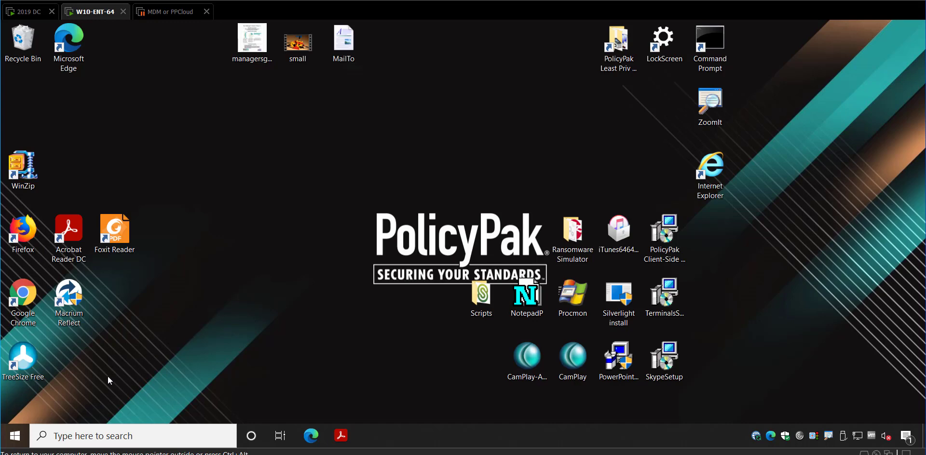
Launch the C N++ in PLAYER tile, sign in to Cameyo with Remember me ticked, then close Chrome
left_click(15, 436)
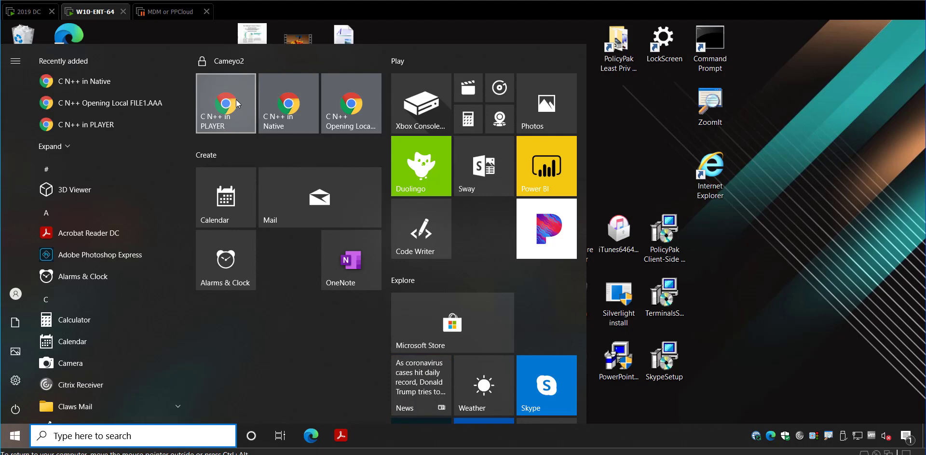
left_click(236, 100)
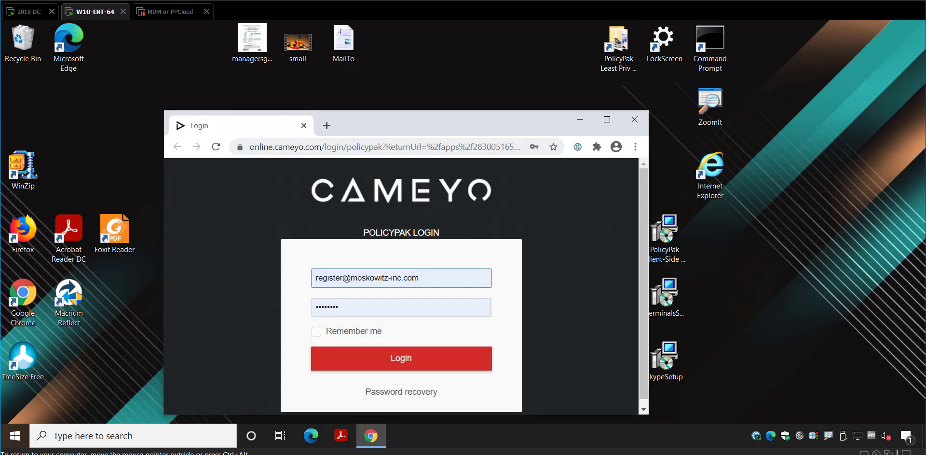
left_click(317, 332)
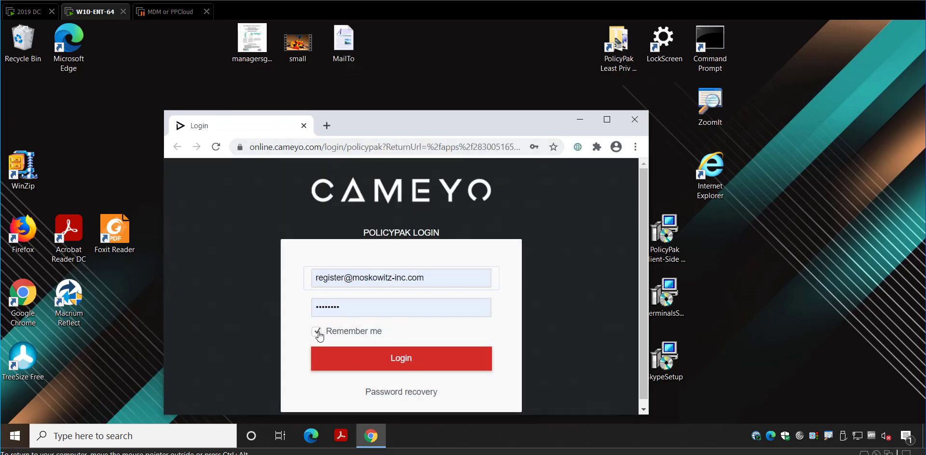
left_click(397, 367)
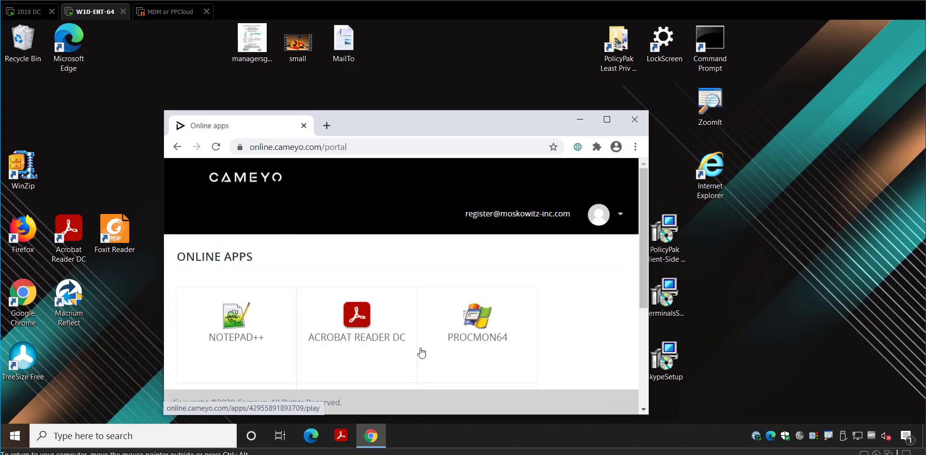
left_click(634, 120)
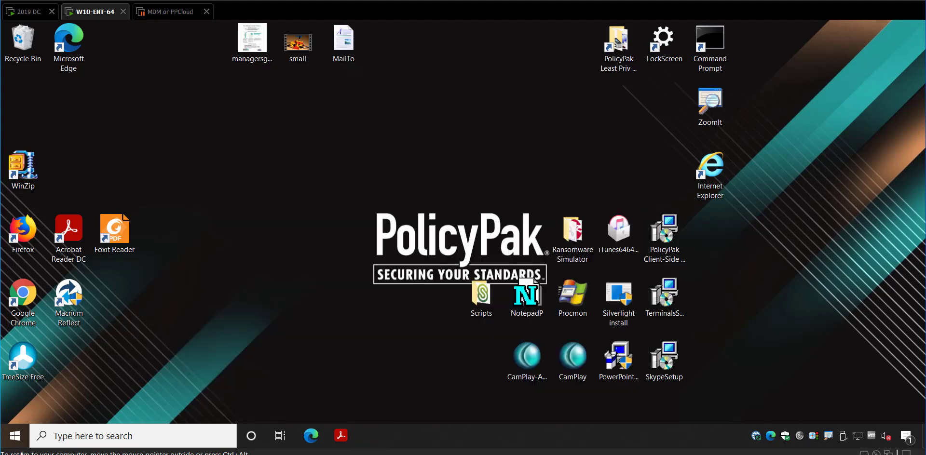
Run Notepad++ with file1.txt in Chrome from the C N++ in PLAYER tile, then close the browser
left_click(14, 436)
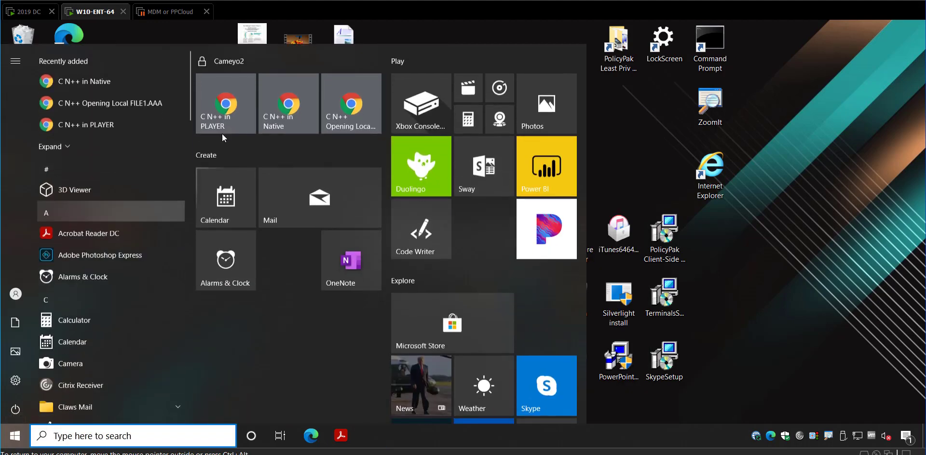
left_click(228, 100)
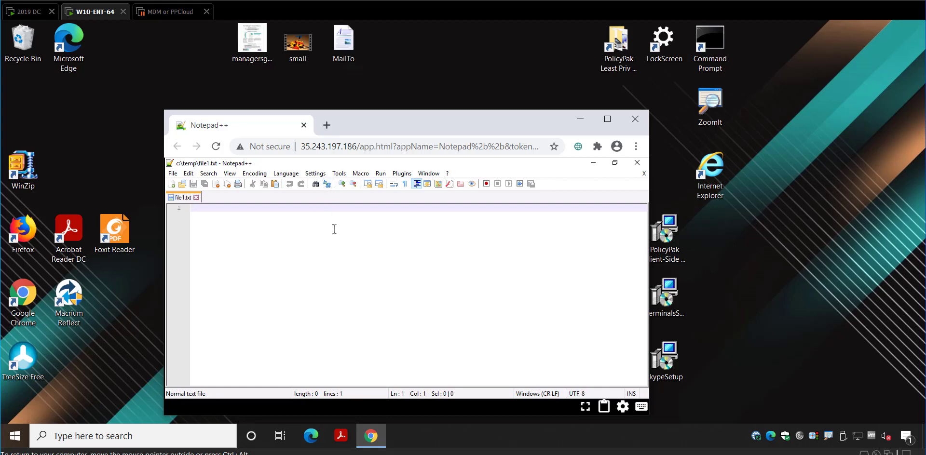
left_click(14, 435)
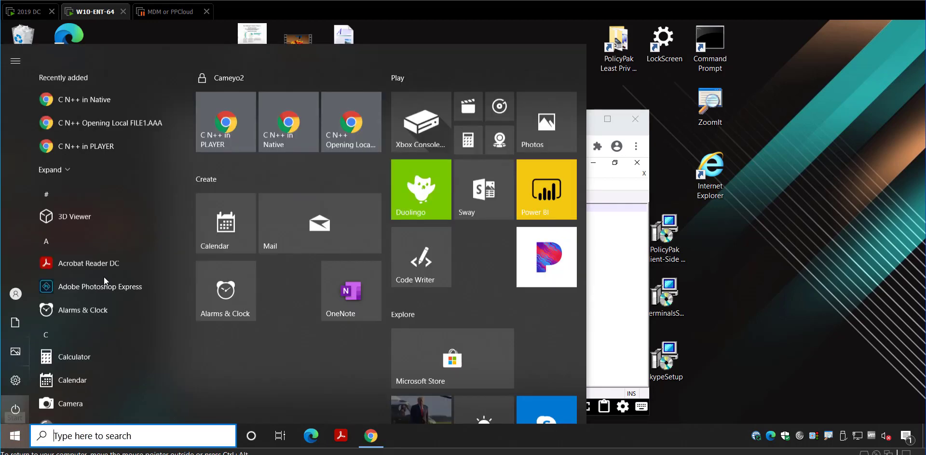
left_click(615, 284)
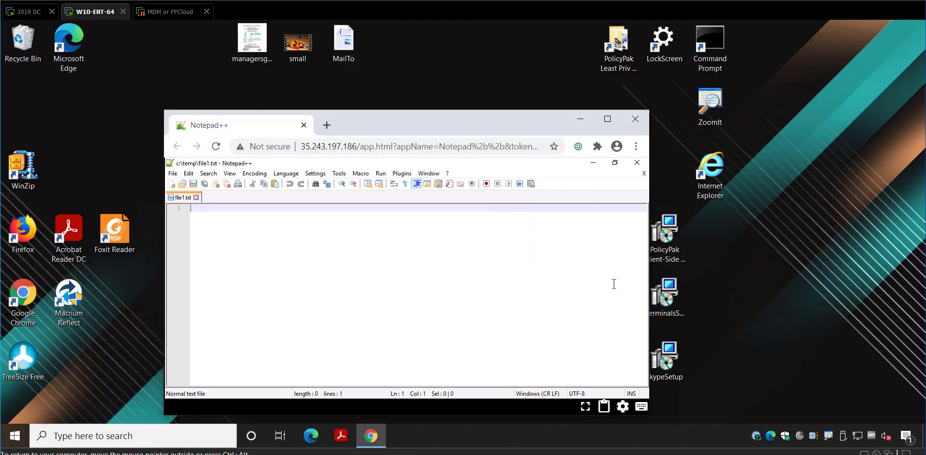
left_click(635, 119)
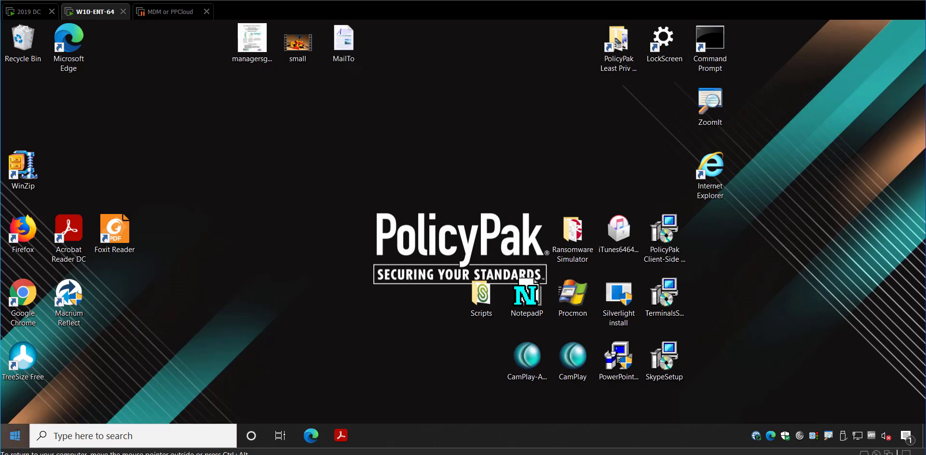
Launch Notepad++ from the C N++ in Native tile, allowing Cameyo Player to open
left_click(14, 435)
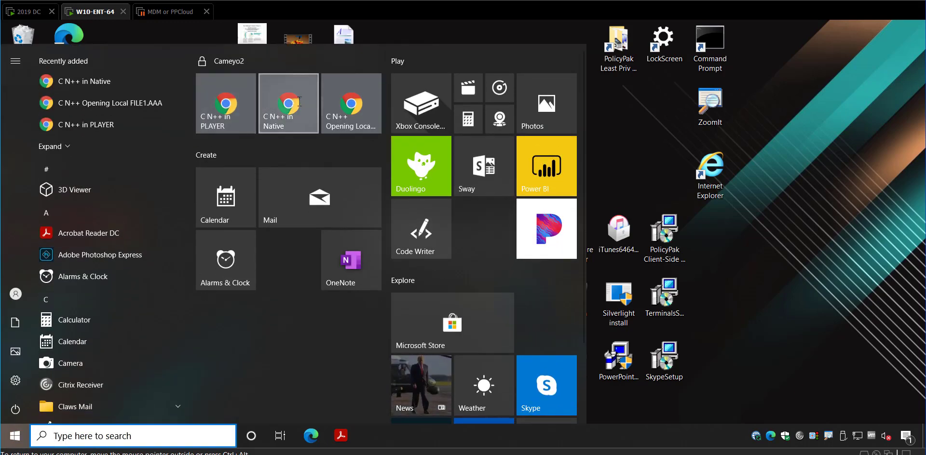
left_click(300, 102)
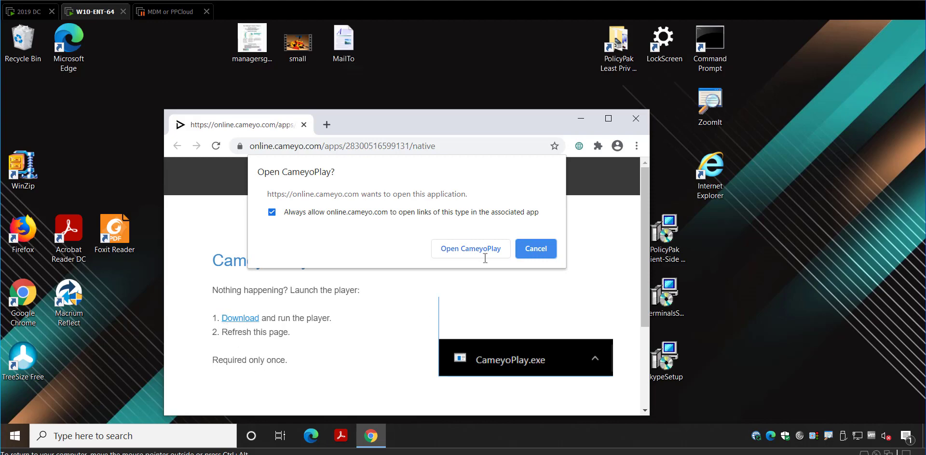
left_click(467, 248)
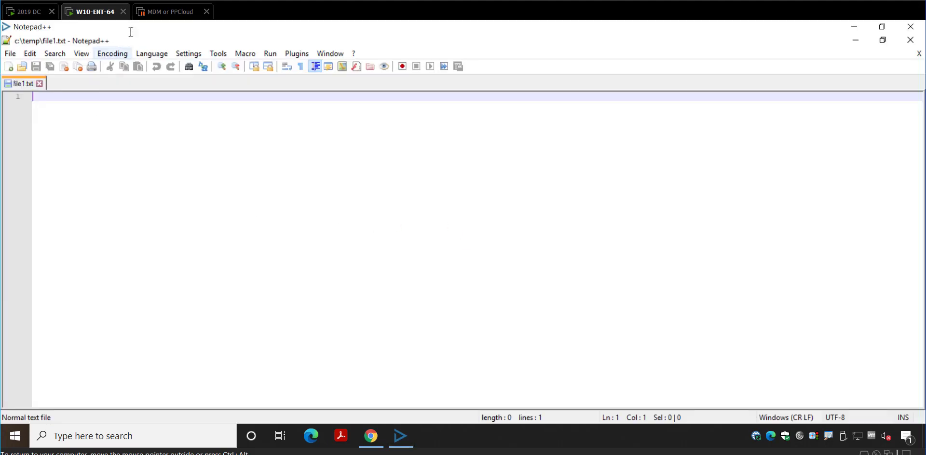
Restore the Notepad++ window showing c:\temp\file1.txt, then close it and the Chrome launch page
left_click_drag(135, 28, 395, 123)
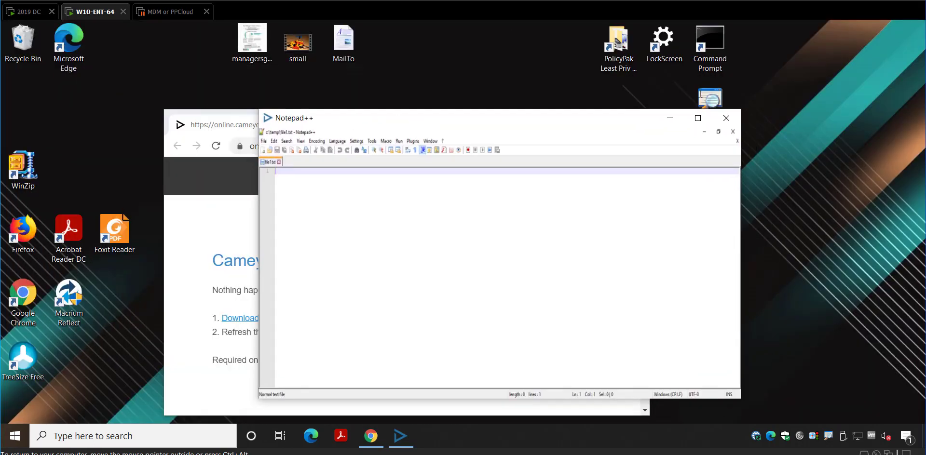
left_click(726, 118)
left_click(638, 118)
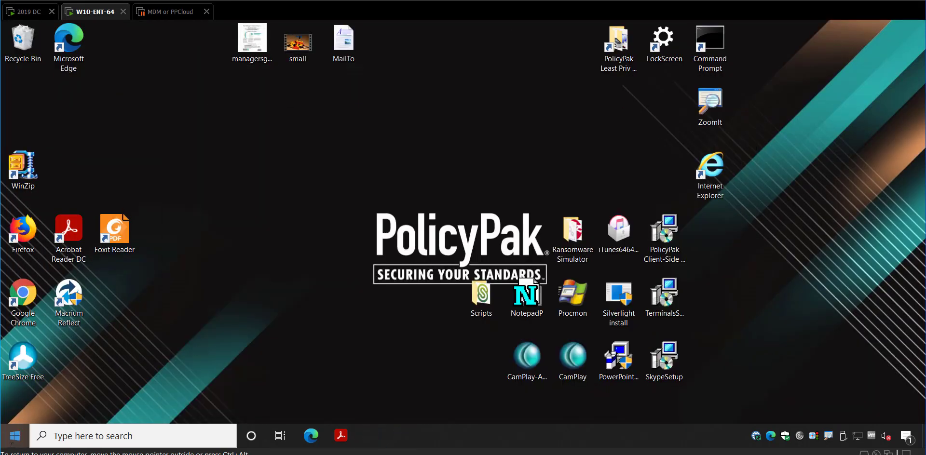
Relaunch native Notepad++ with file1.txt from the C N++ in Native tile, then close it and Chrome
left_click(14, 436)
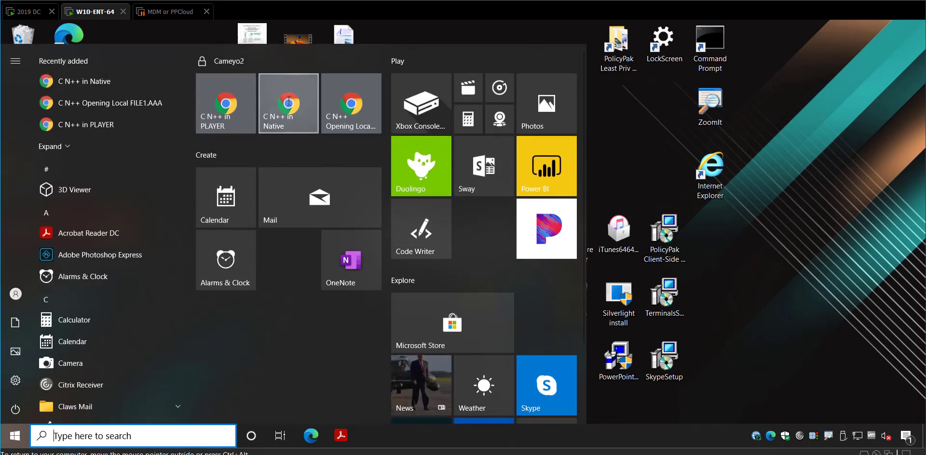
left_click(284, 111)
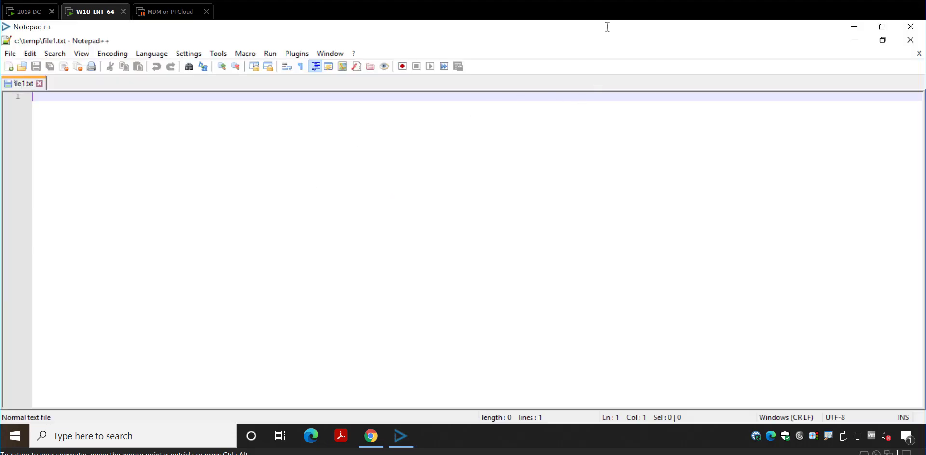
left_click_drag(608, 30, 530, 131)
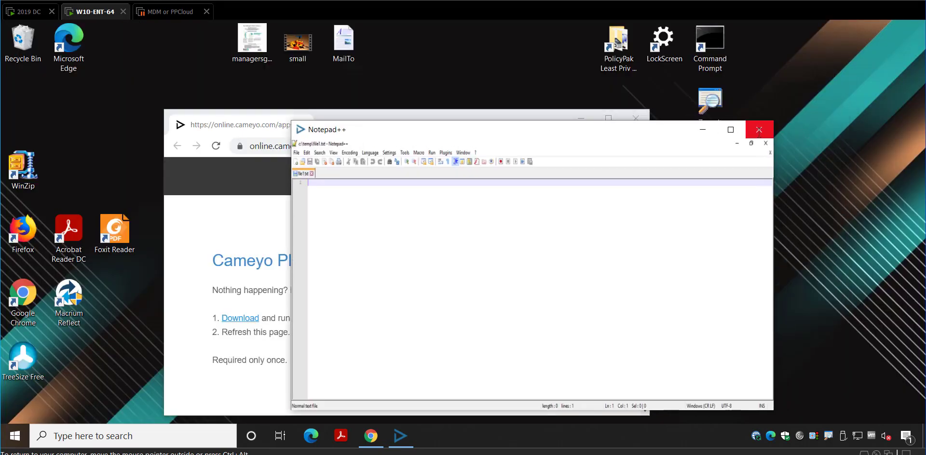
left_click(759, 130)
left_click(636, 118)
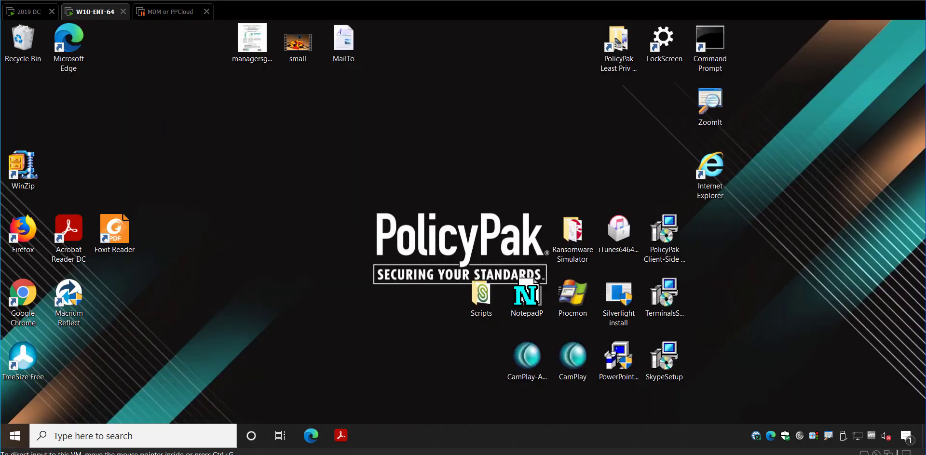
Try the local FILE1.AAA tile, then open a Command Prompt window instead
left_click(15, 437)
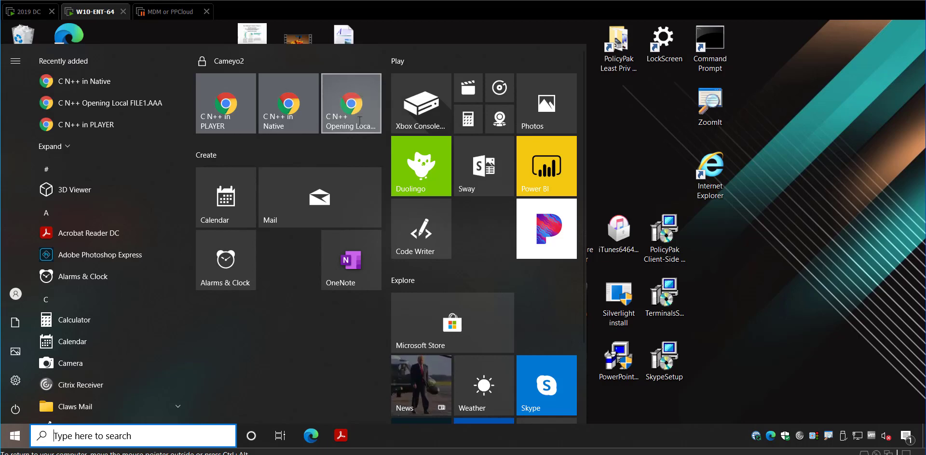
left_click(349, 116)
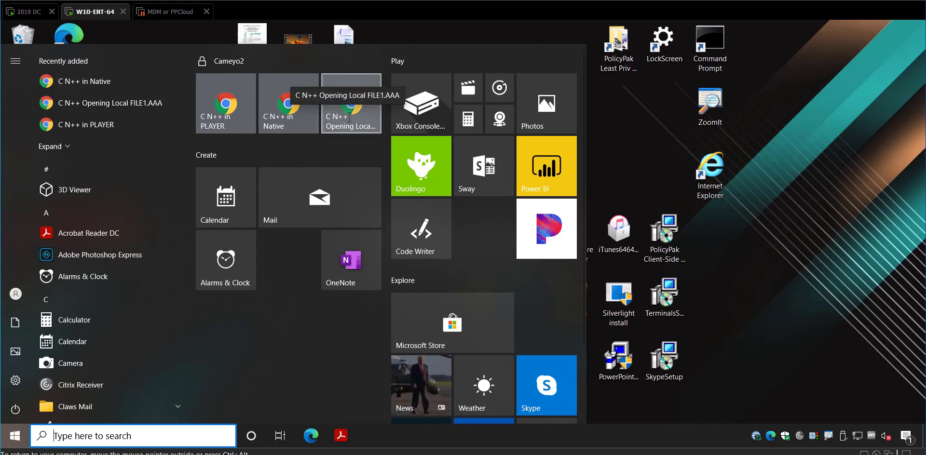
key("Escape")
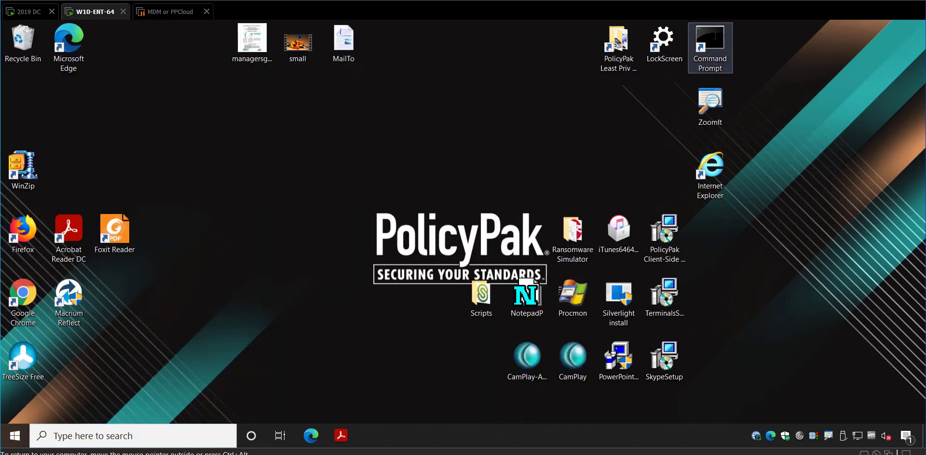
key("Return")
Run cd \temp, dir and type file1.aaa to confirm it holds 'testtest', then close the console
type("cd")
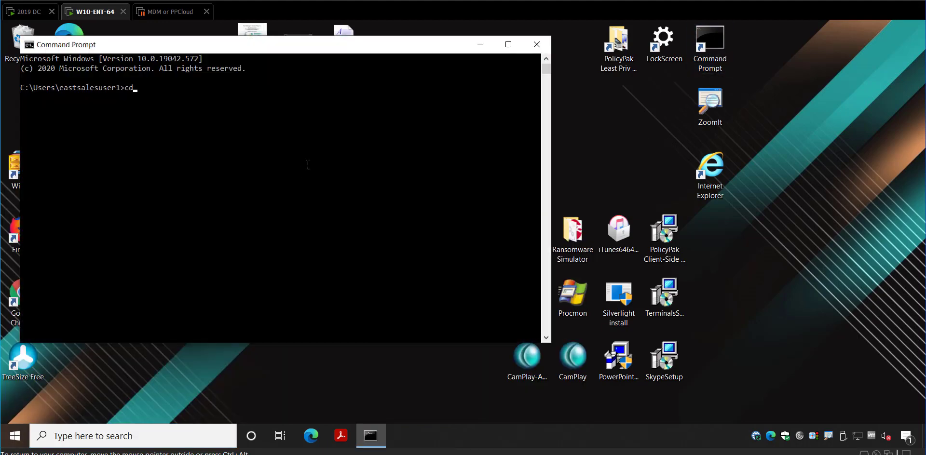
type(" \temp")
key("Return")
type("dir")
key("Return")
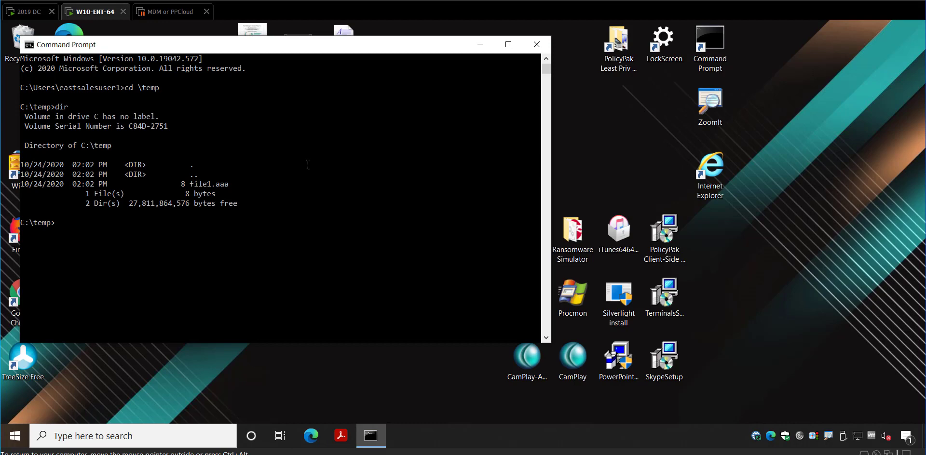
type("type file1.aaa")
key("Return")
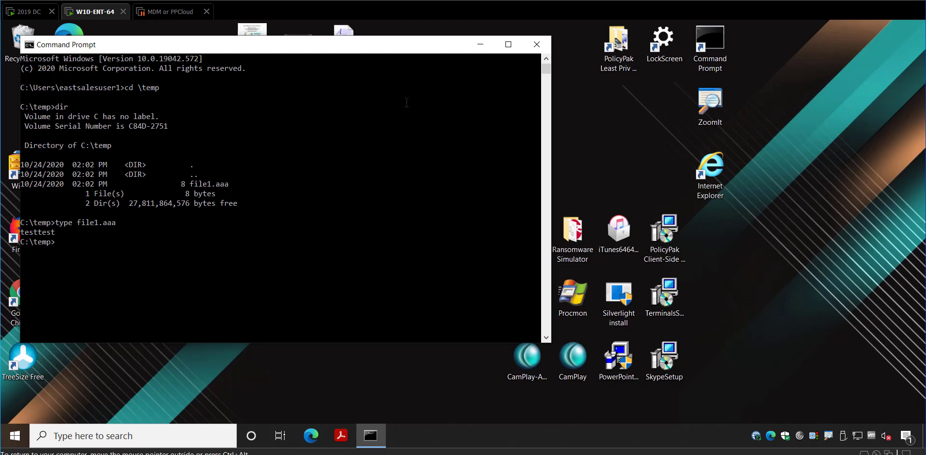
left_click(536, 44)
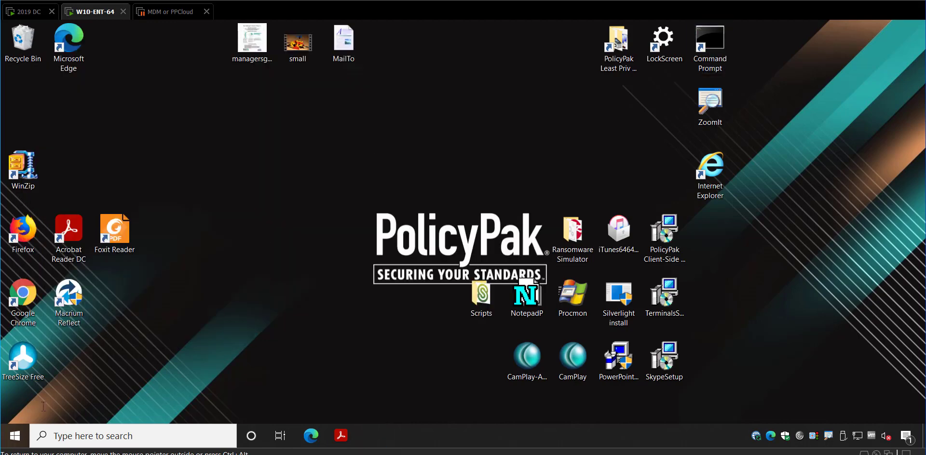
Open file1.aaa in streamed Notepad++ via the 'C N++ Opening Local FILE1.AAA' tile and add blank lines
key("super")
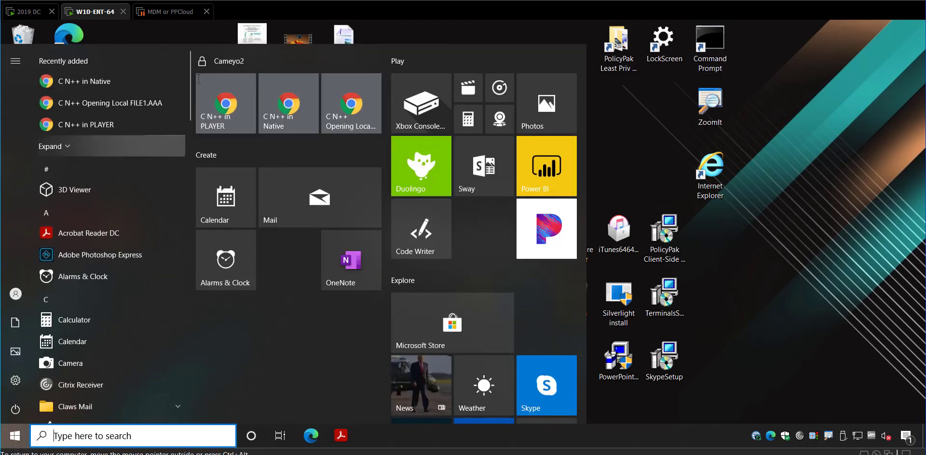
left_click(348, 103)
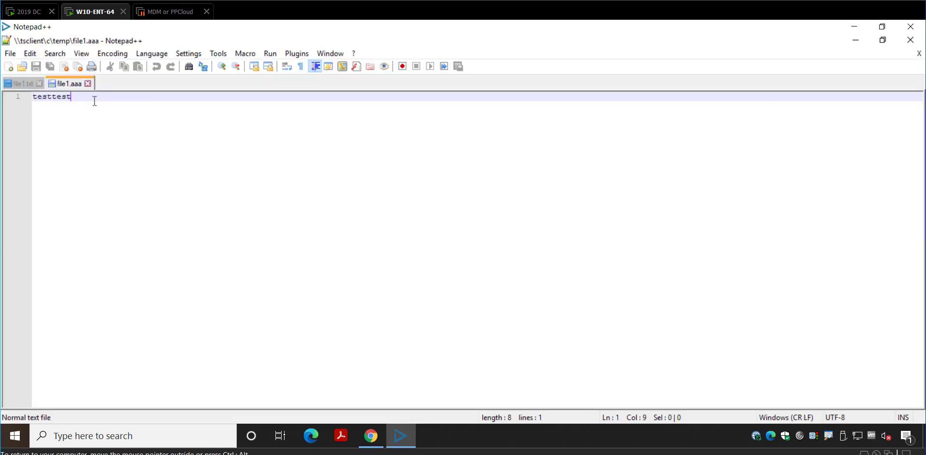
key("Return")
key("Return")
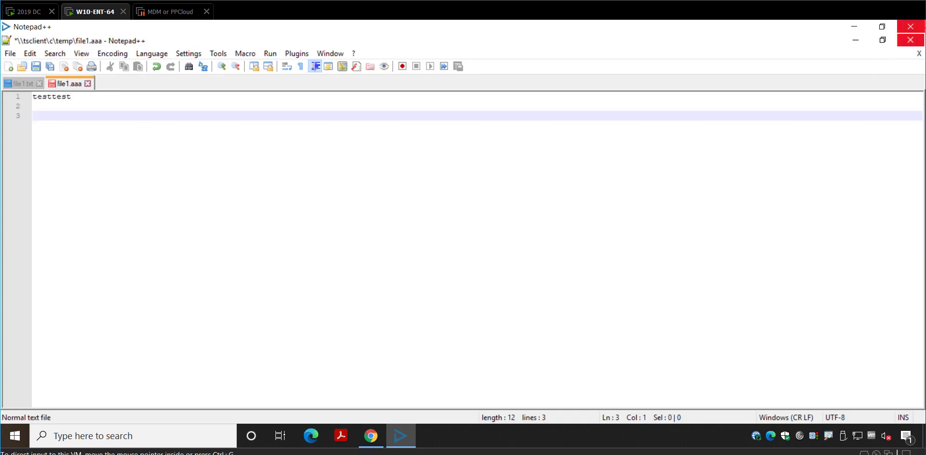
Close Notepad++ and the Cameyo Player browser page, then reopen the Start menu
left_click(918, 27)
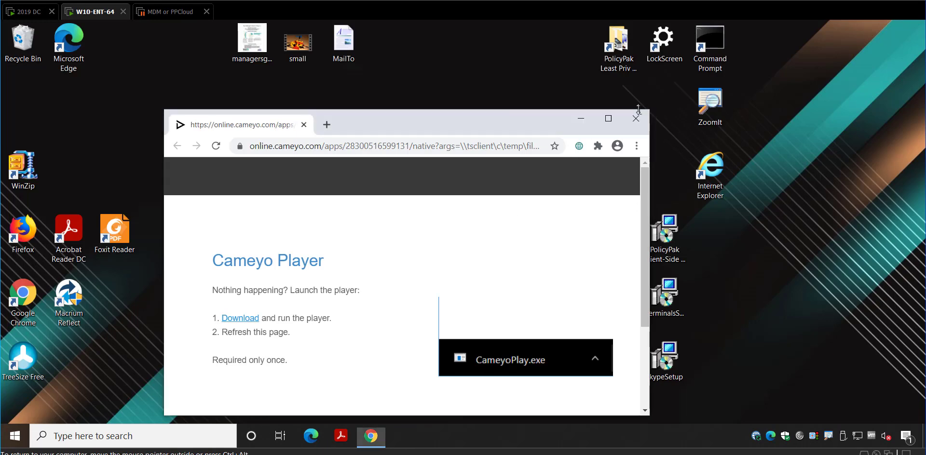
left_click(636, 115)
key("super")
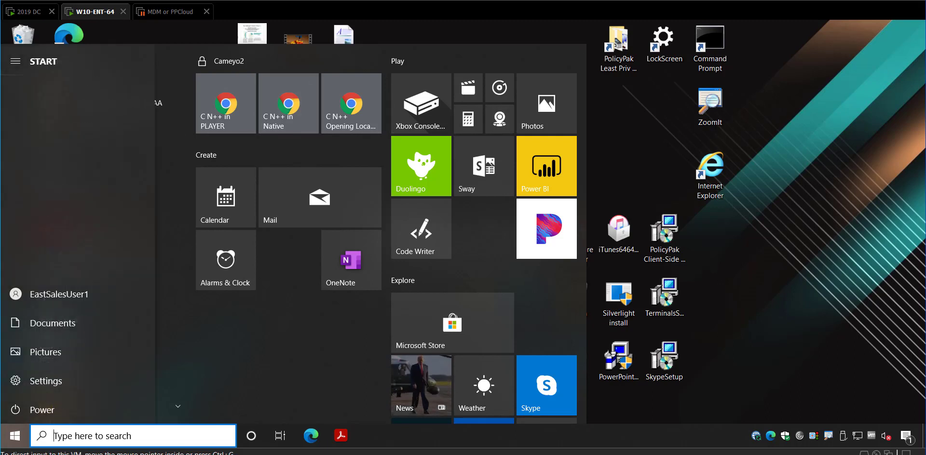
On 2019 DC, restore and re-maximize the policy editor, inspect the Cameyo2 item list, then return to the Cameyo dashboard
left_click(30, 12)
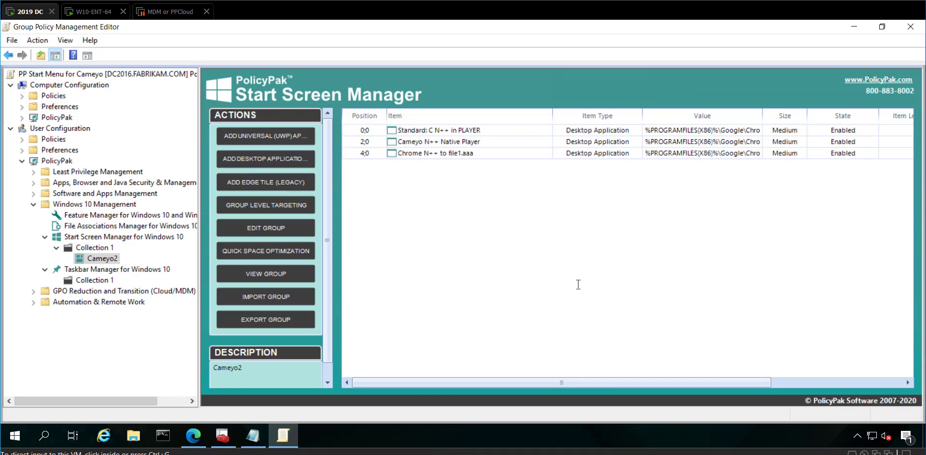
left_click_drag(188, 27, 406, 71)
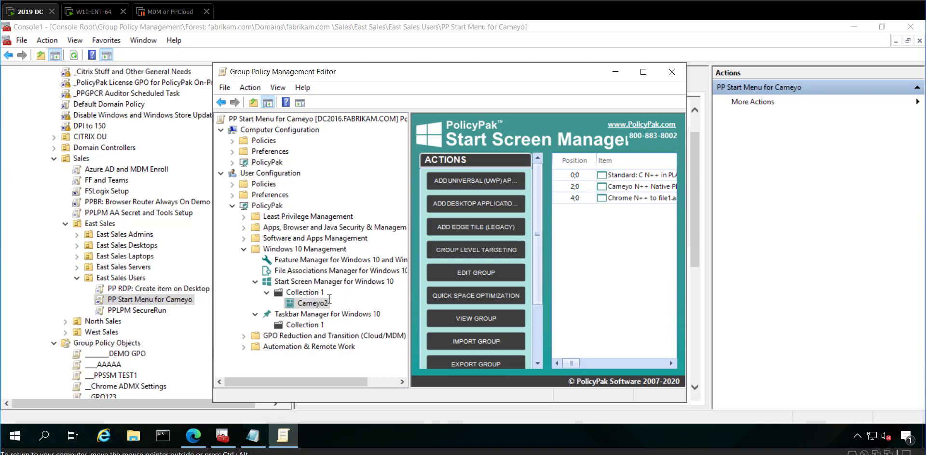
left_click(644, 72)
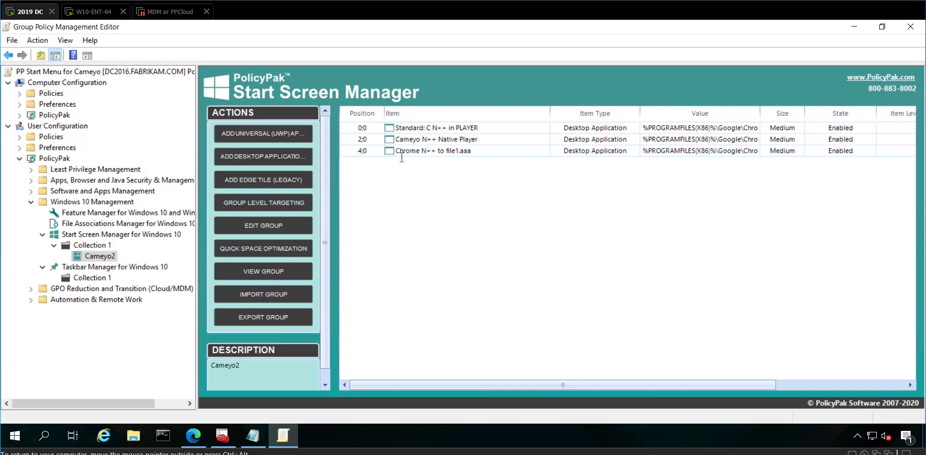
left_click(94, 12)
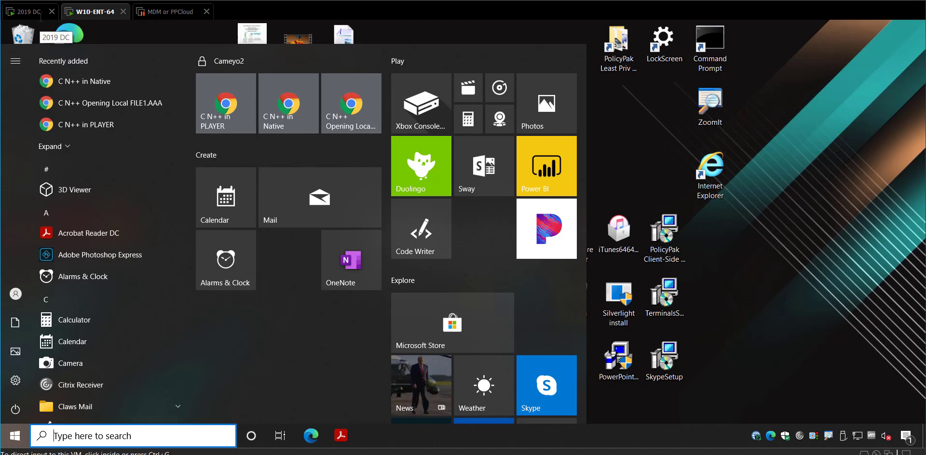
left_click(35, 14)
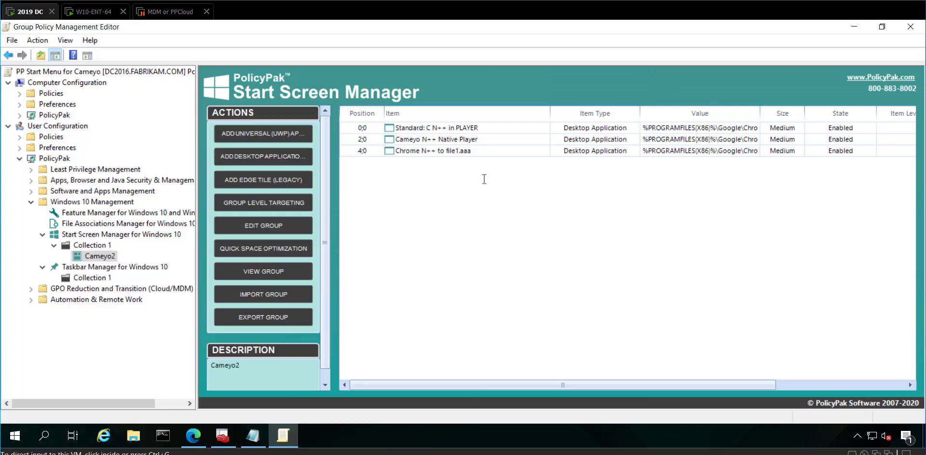
right_click(360, 194)
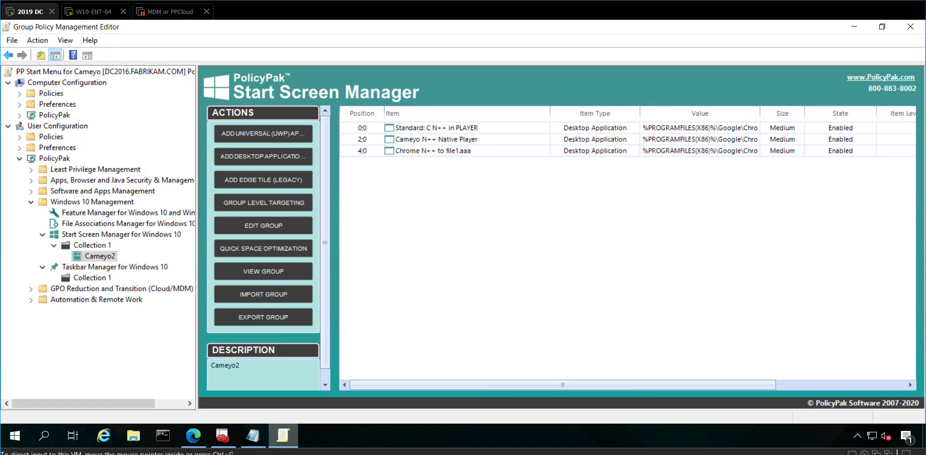
left_click(193, 435)
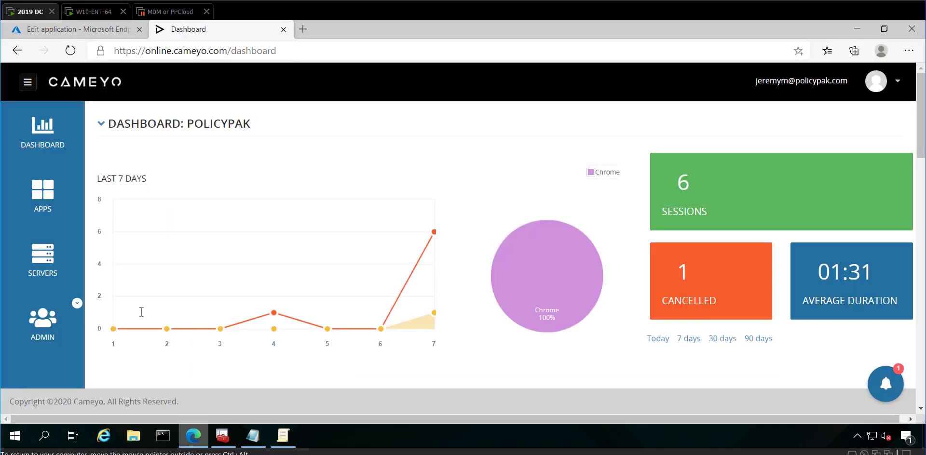
Copy the play link from the NOTEPAD++ card in the Cameyo APPS list
left_click(42, 195)
scroll(207, 232, "down", 2)
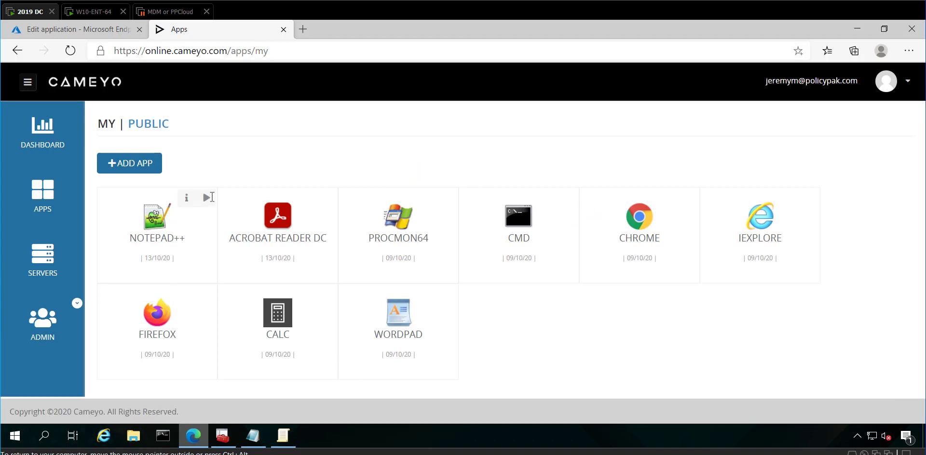
right_click(208, 197)
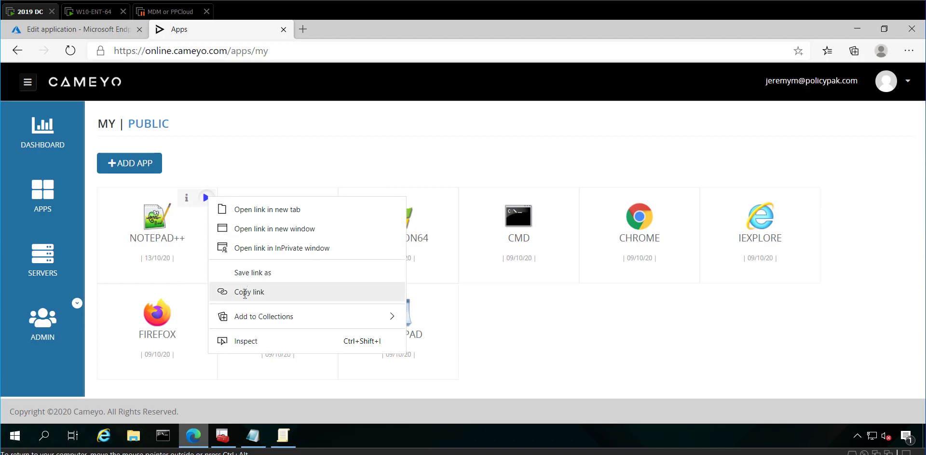
left_click(246, 293)
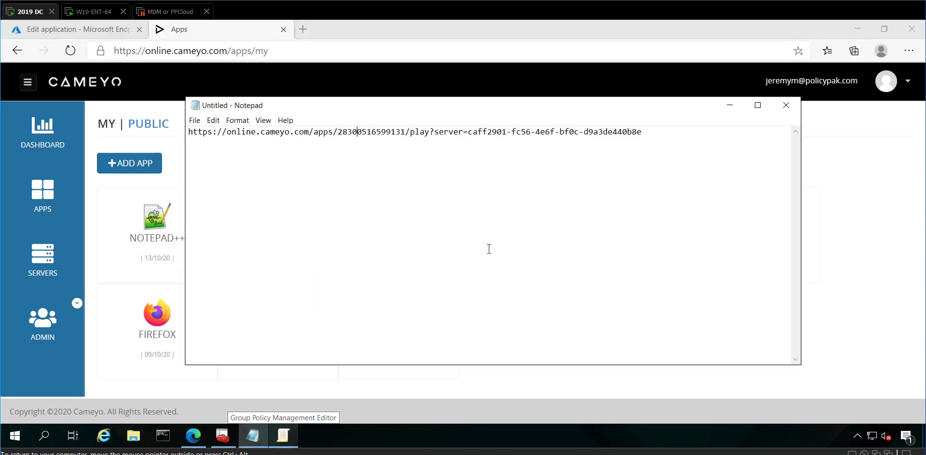
Replace the notes with the pasted Notepad++ play link, labelled 'N++ in app play link'
key("ctrl+a")
key("Delete")
key("Return")
key("Return")
key("ctrl+v")
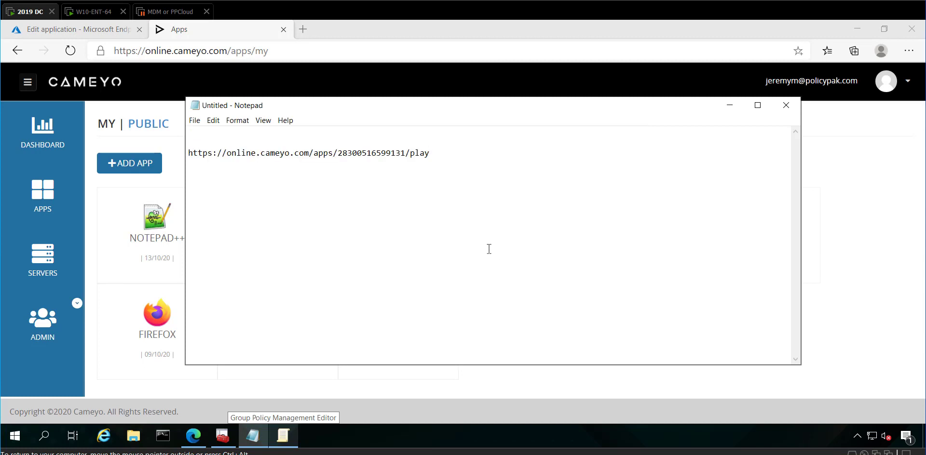
type("N++ in app pla")
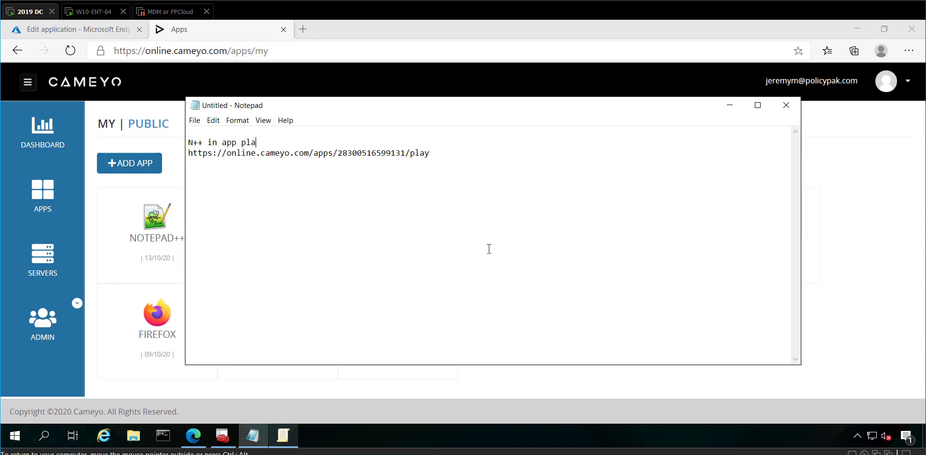
type("y link")
Duplicate the play URL on a new line and change its ending to native
double_click(454, 156)
key("ctrl+c")
key("ctrl+End")
key("Return")
key("ctrl+v")
key("BackSpace")
key("BackSpace")
key("BackSpace")
key("BackSpace")
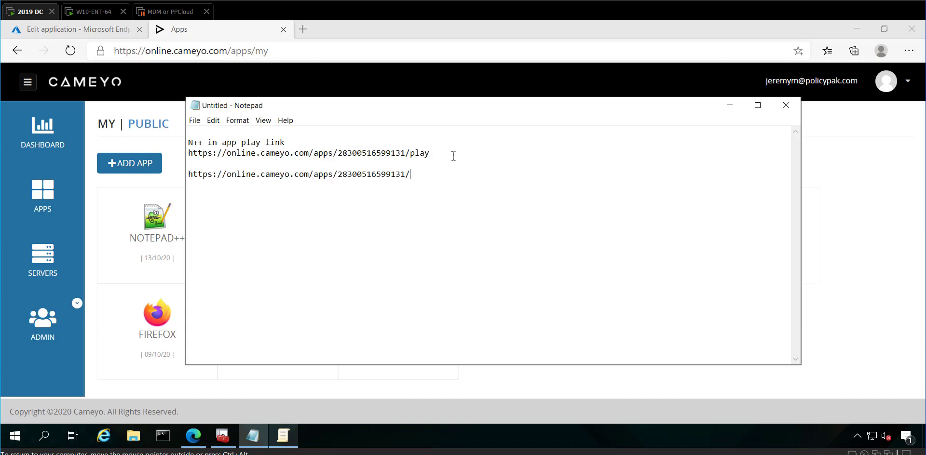
type("native")
Build a third link: the native URL followed by ?args=\tsclient\c\temp\file1.aaa
key("ctrl+v")
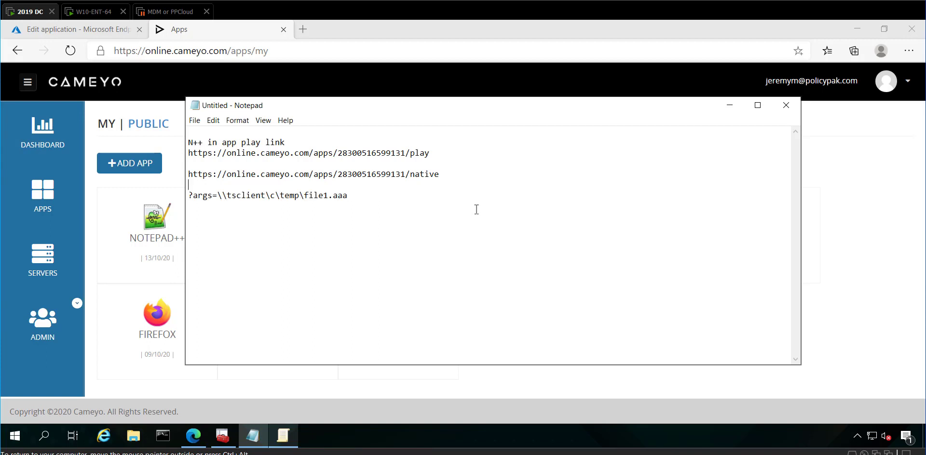
key("shift+End")
key("Down")
key("Down")
key("ctrl+v")
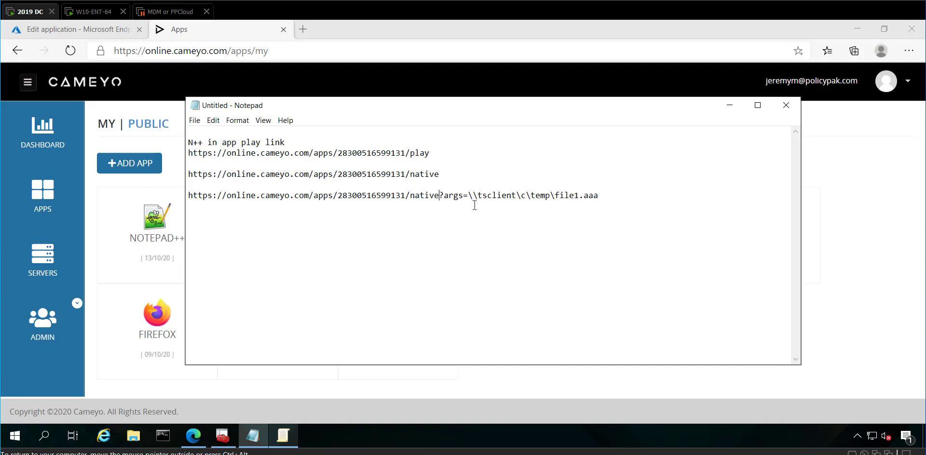
Highlight the play, /native, ?args and file-path parts of the links, then open the Notepad++ app page
double_click(427, 154)
left_click(396, 154)
key("shift+End")
left_click_drag(450, 173, 408, 175)
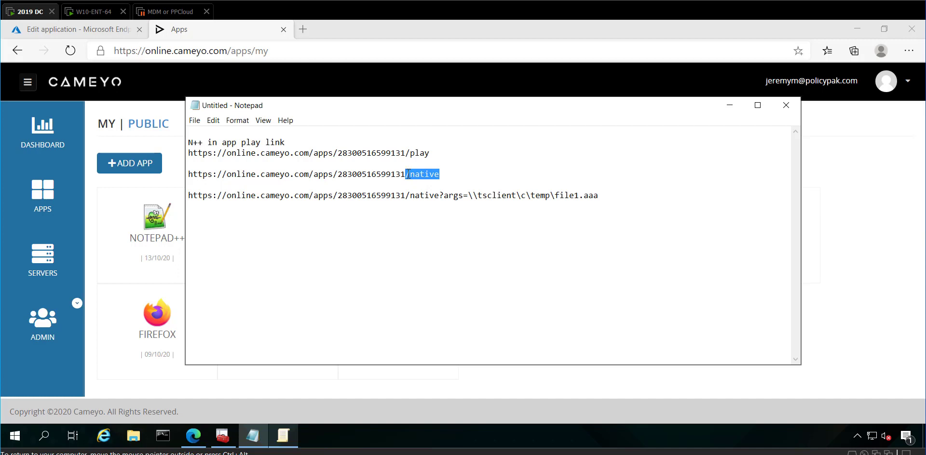
double_click(441, 197)
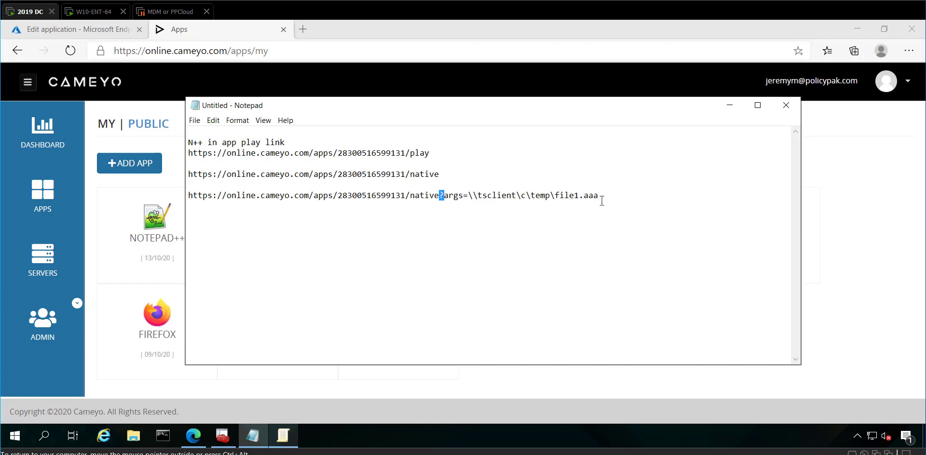
left_click_drag(595, 197, 479, 197)
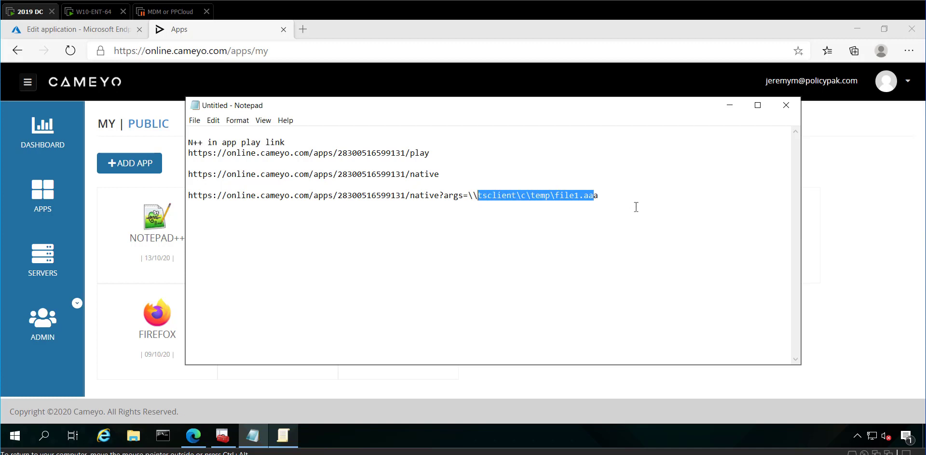
left_click(636, 207)
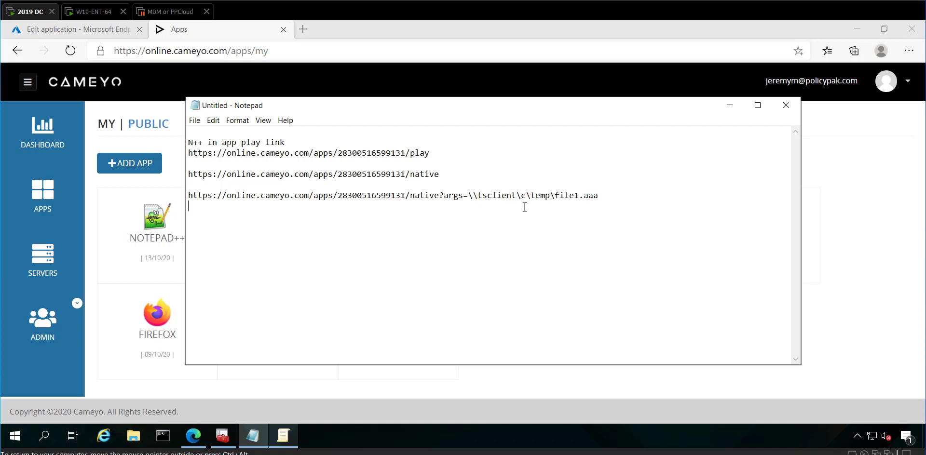
left_click(155, 220)
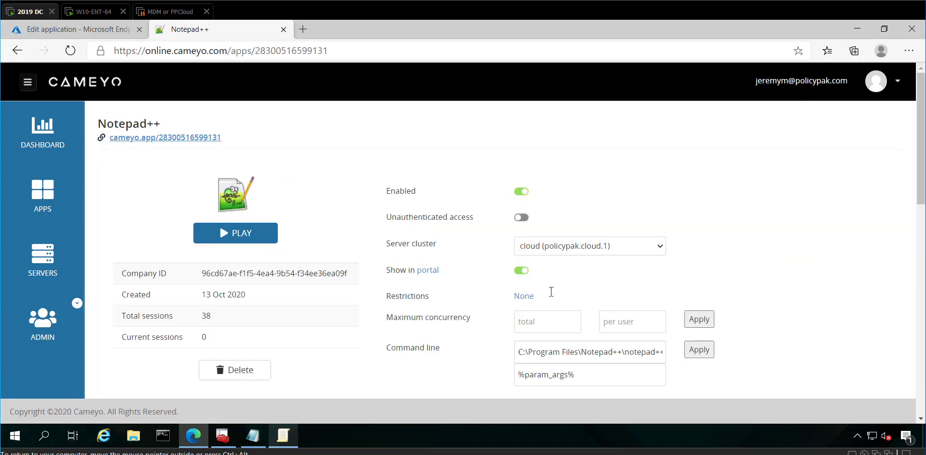
Move the Notepad window with the saved links aside to compare them with the Notepad++ app details
scroll(552, 292, "down", 1)
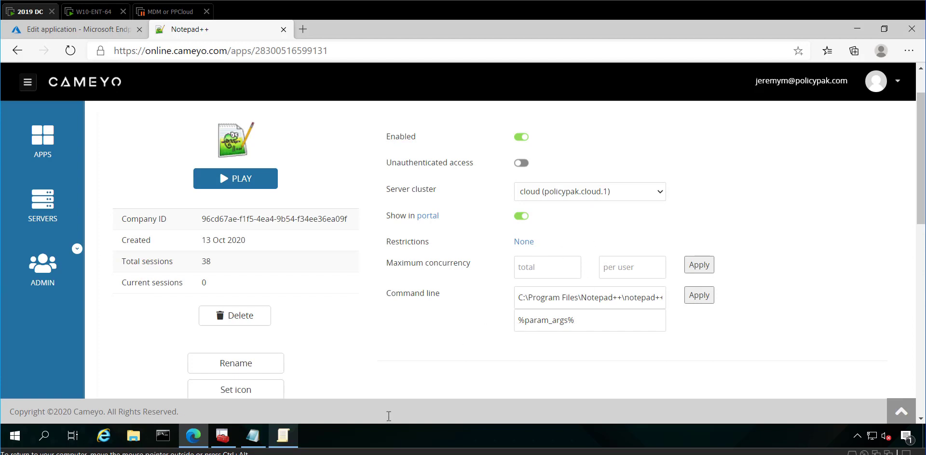
left_click(283, 435)
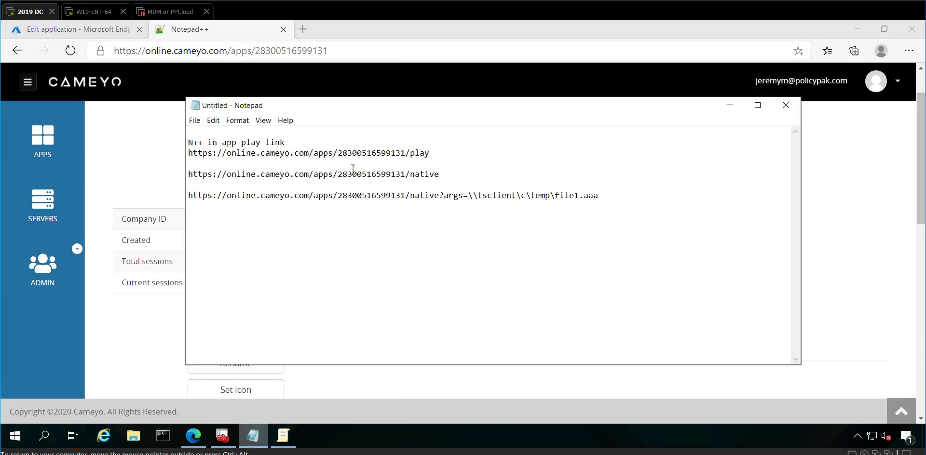
left_click_drag(354, 110, 527, 121)
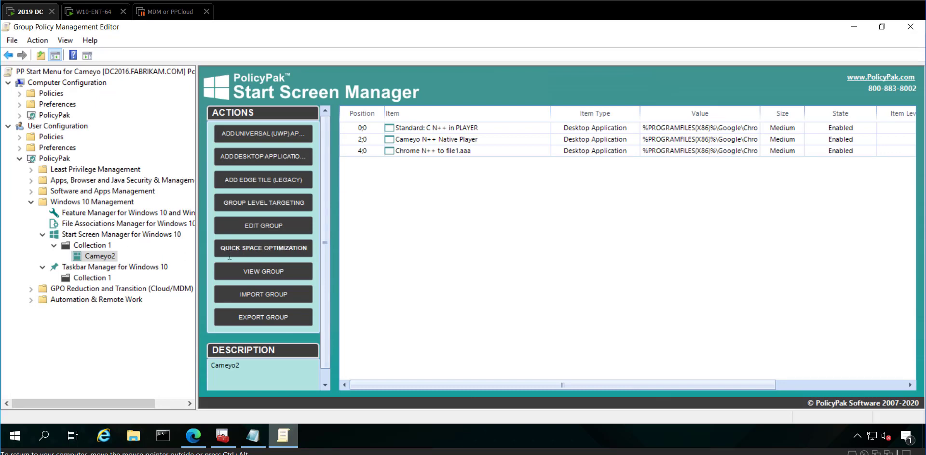
Create a new tile group named Cameyo3 in Collection 1
left_click(85, 246)
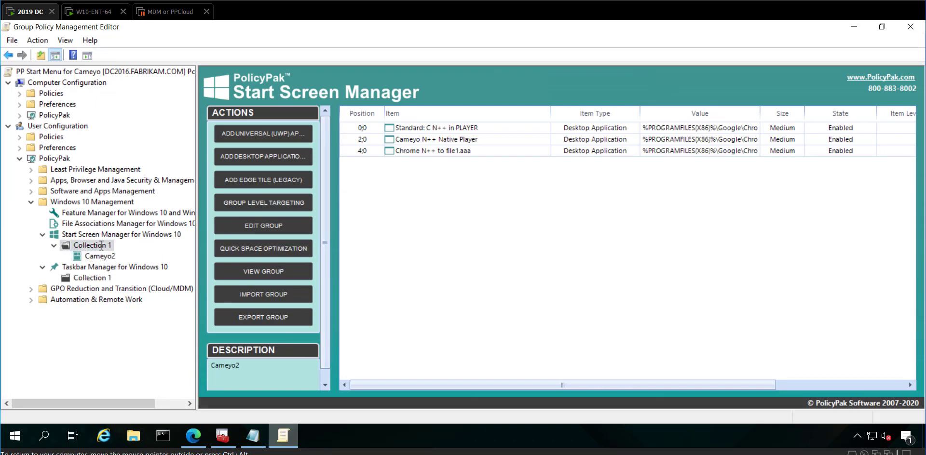
right_click(383, 156)
mouse_move(400, 162)
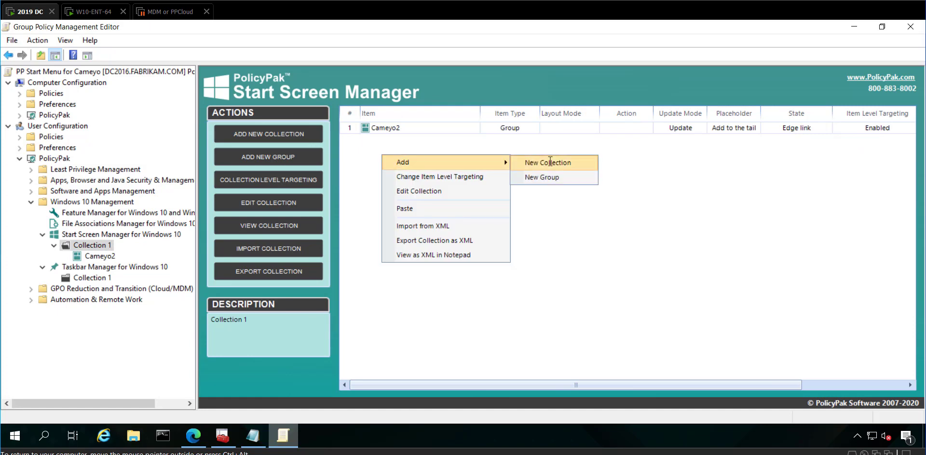
left_click(541, 177)
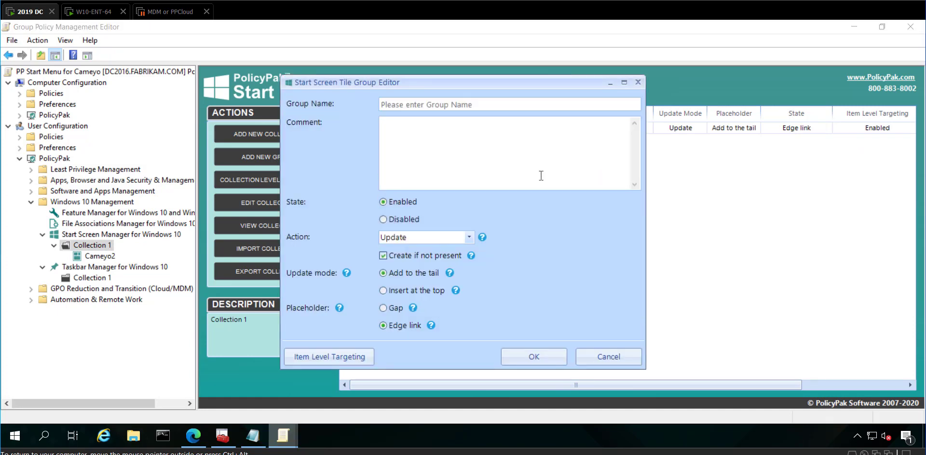
left_click(495, 107)
type("C")
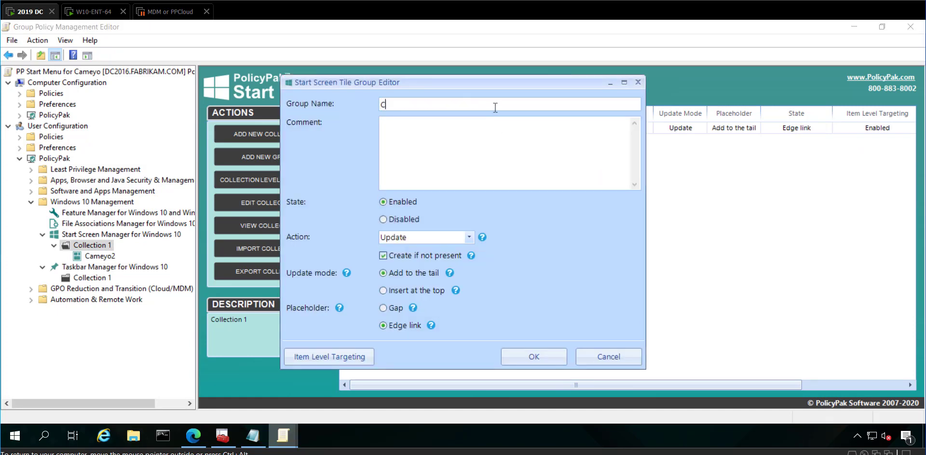
type("ameyo3")
left_click(564, 361)
In Cameyo3, start a new desktop application tile for Google Chrome
double_click(375, 139)
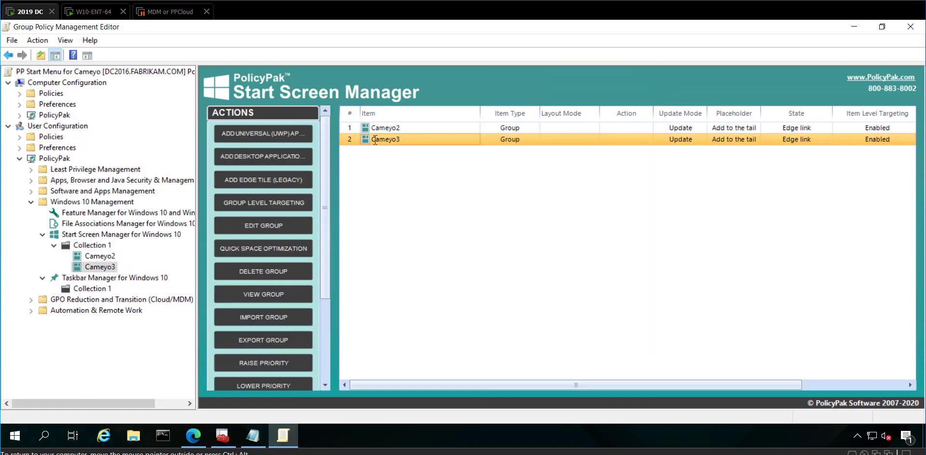
right_click(372, 150)
mouse_move(387, 155)
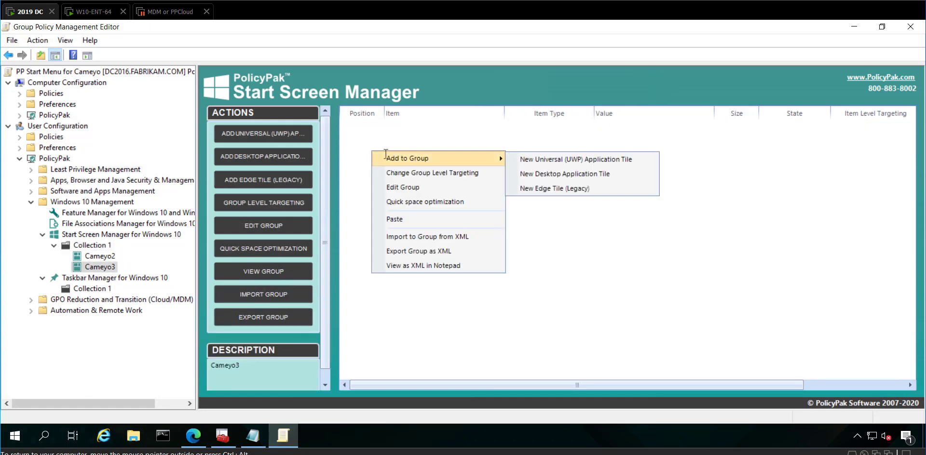
left_click(603, 174)
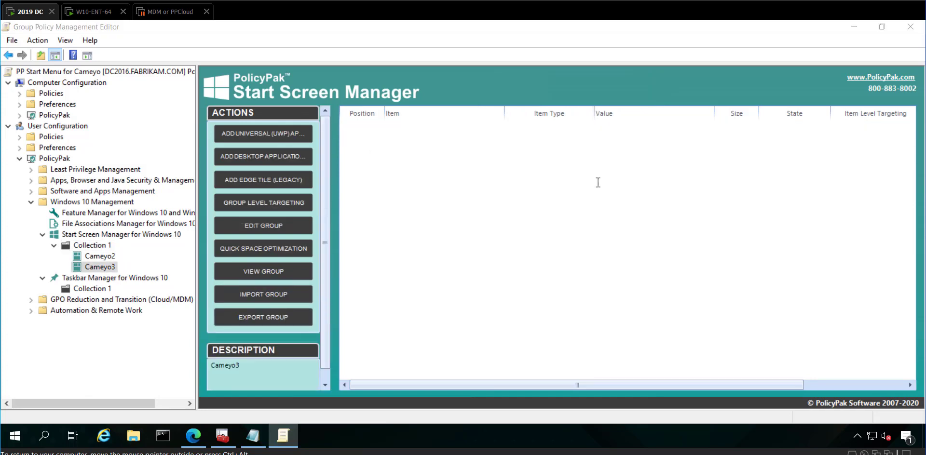
key("Return")
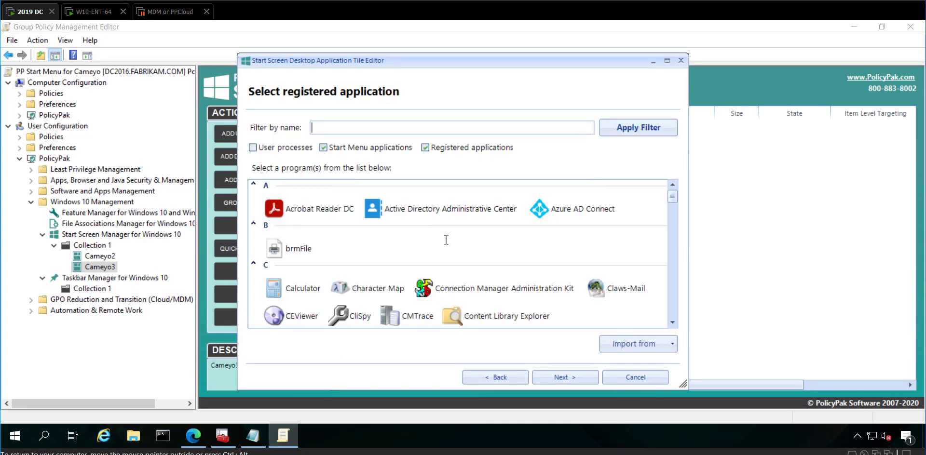
scroll(444, 241, "down", 5)
scroll(438, 249, "down", 1)
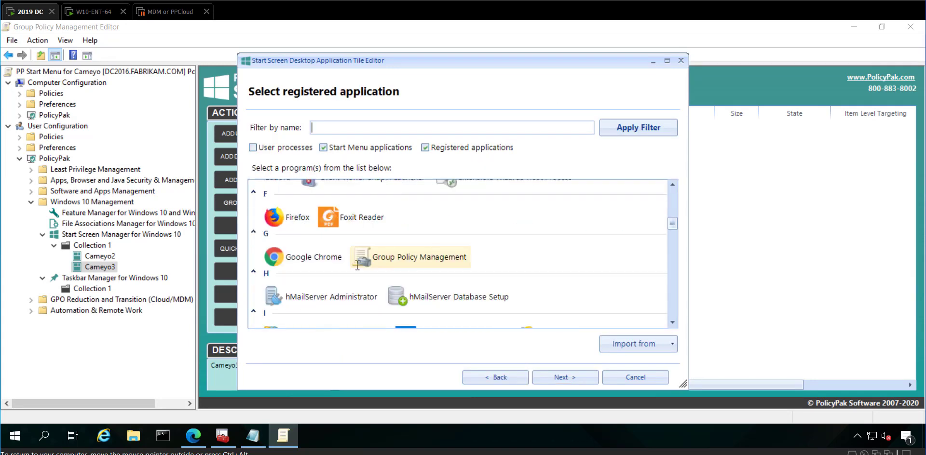
left_click(318, 259)
double_click(319, 257)
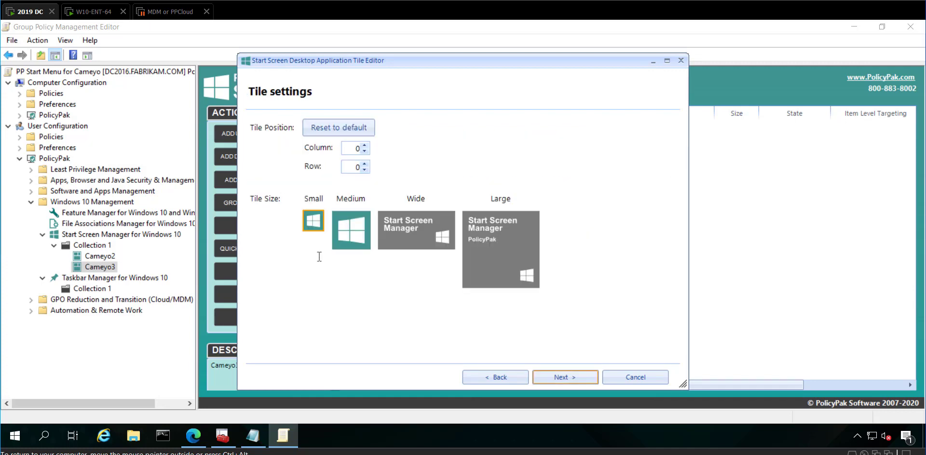
Make the Chrome tile medium, name its policy Polc1, and finish the wizard
left_click(353, 233)
double_click(354, 233)
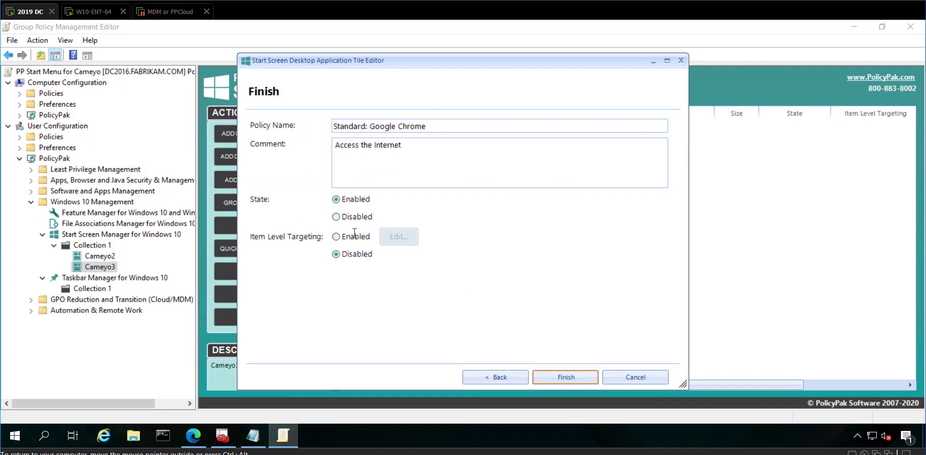
left_click_drag(443, 125, 306, 131)
type("Polc1")
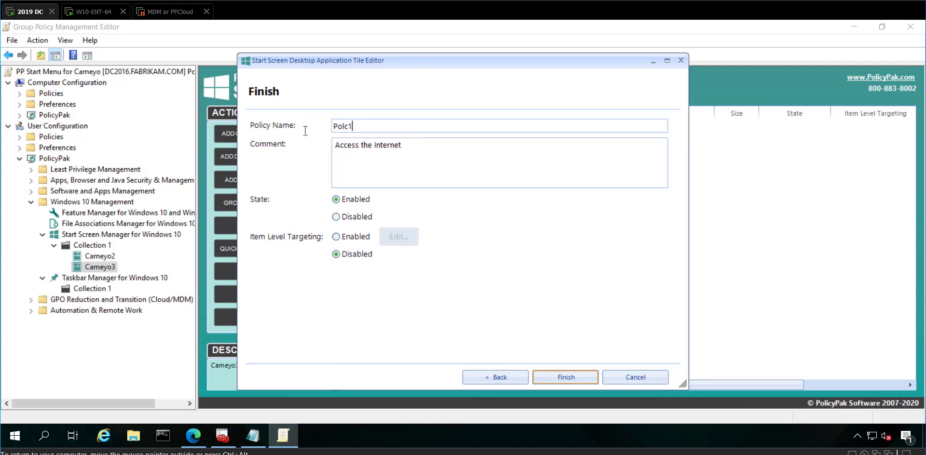
key("Return")
Set the Polc1 tile's target application to the Cameyo Notepad++ play link from Notepad
left_click(436, 128)
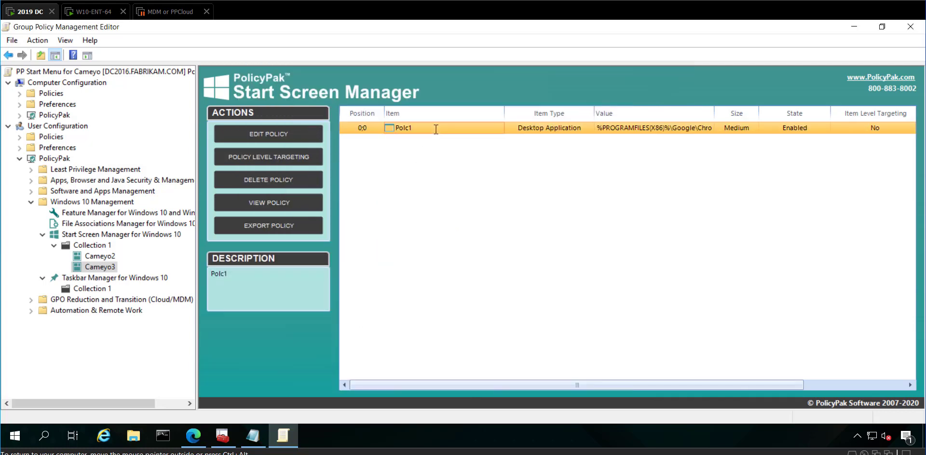
double_click(437, 129)
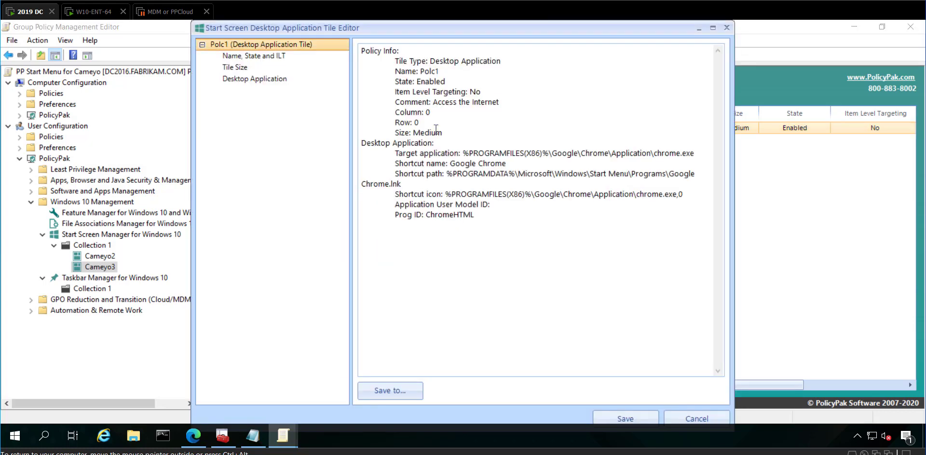
left_click(234, 80)
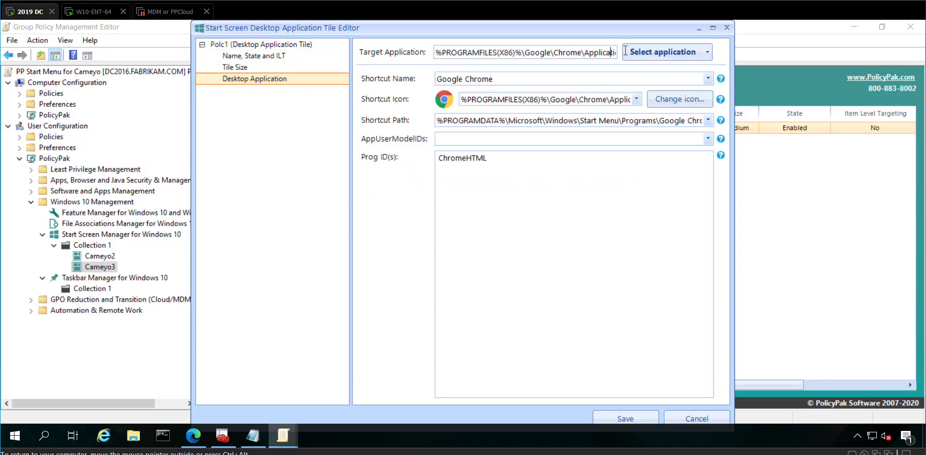
key("shift+End")
left_click(617, 71)
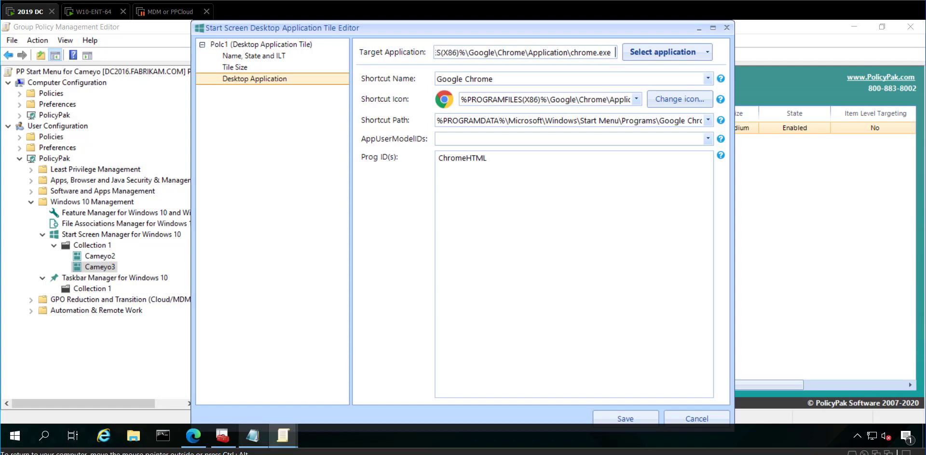
left_click(253, 436)
left_click_drag(618, 165, 360, 163)
key("ctrl+c")
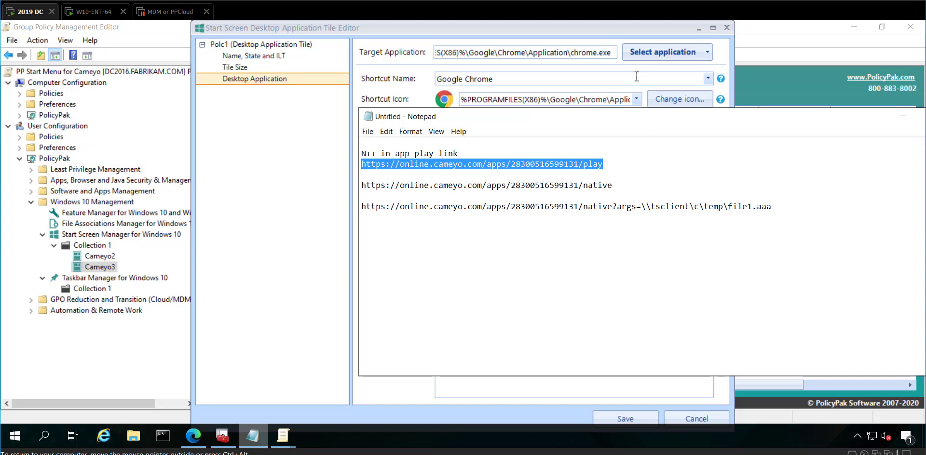
left_click(617, 53)
key("ctrl+v")
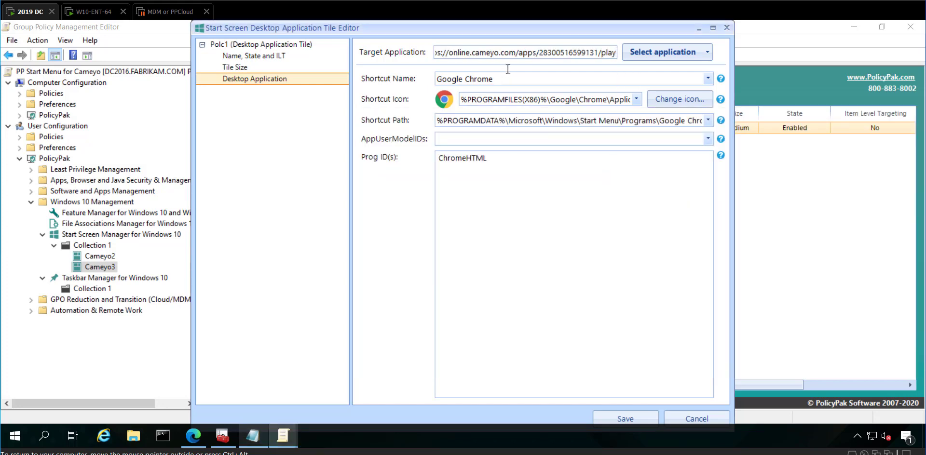
Rename the tile's shortcut to 'C N++ Native PLay' and save the tile
left_click(491, 81)
left_click_drag(491, 81, 429, 85)
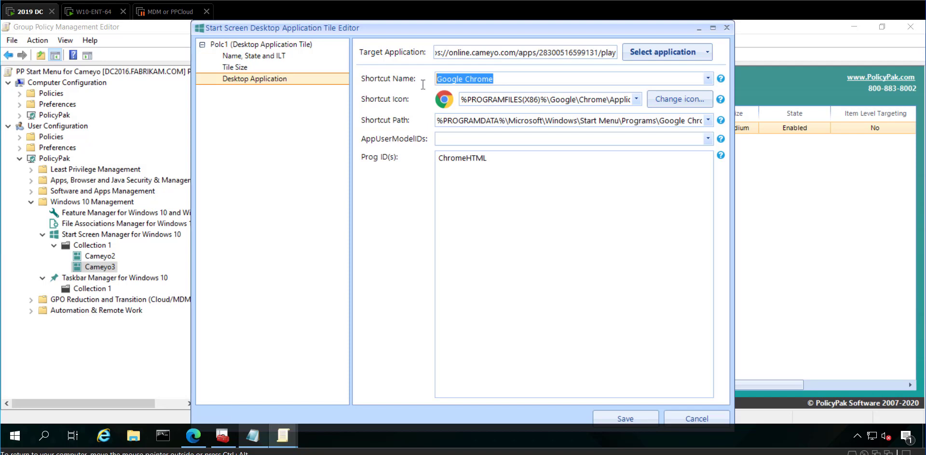
type("C N++ Nat")
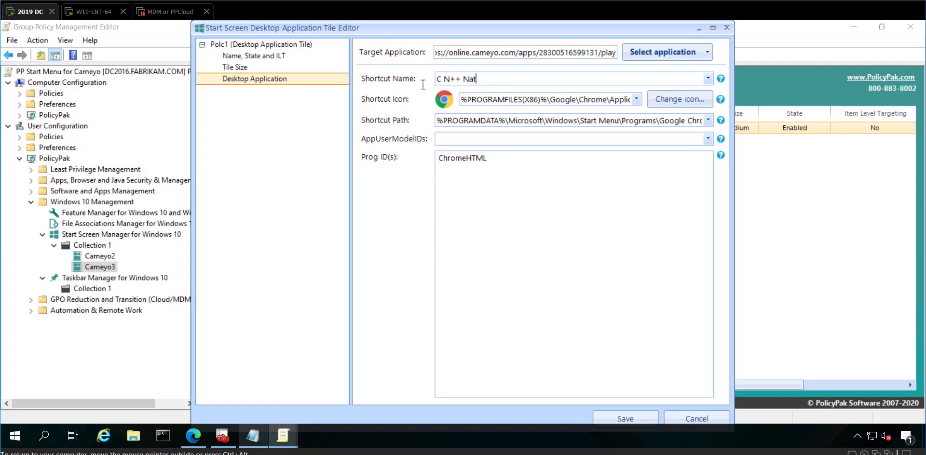
type("ive PLay")
double_click(456, 28)
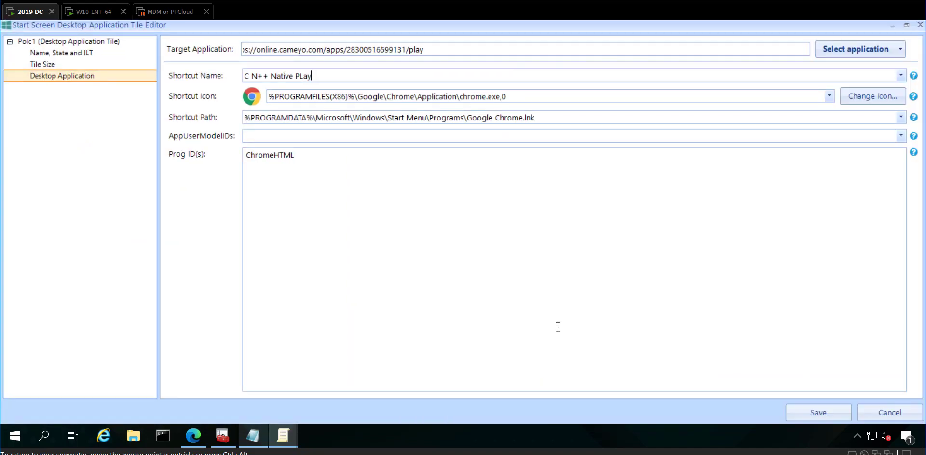
double_click(474, 26)
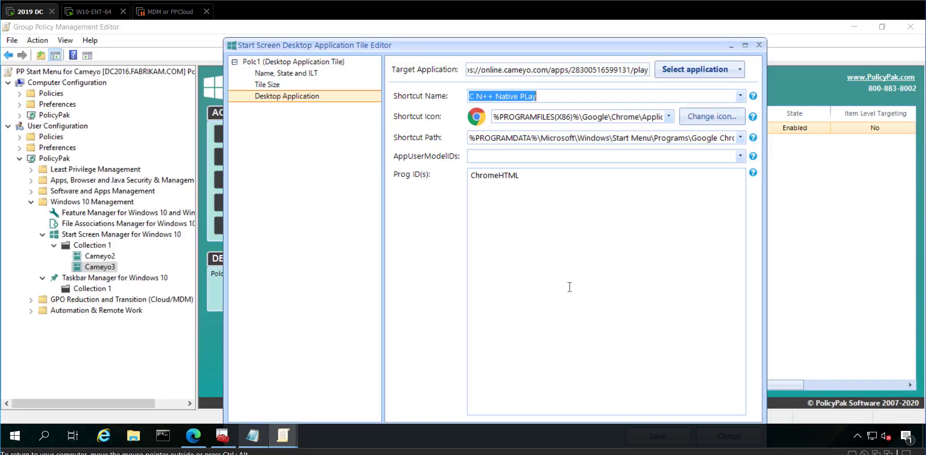
left_click_drag(636, 45, 642, 27)
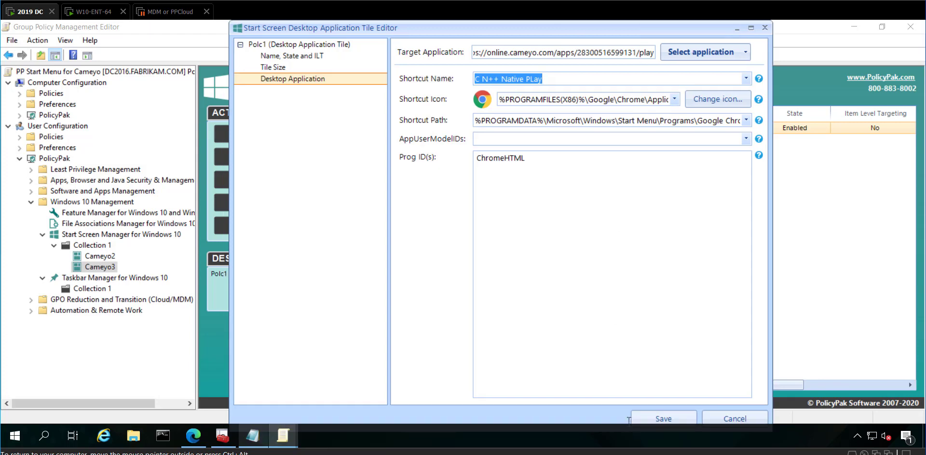
left_click(636, 417)
Add a second medium Google Chrome desktop application tile to Cameyo3
right_click(381, 146)
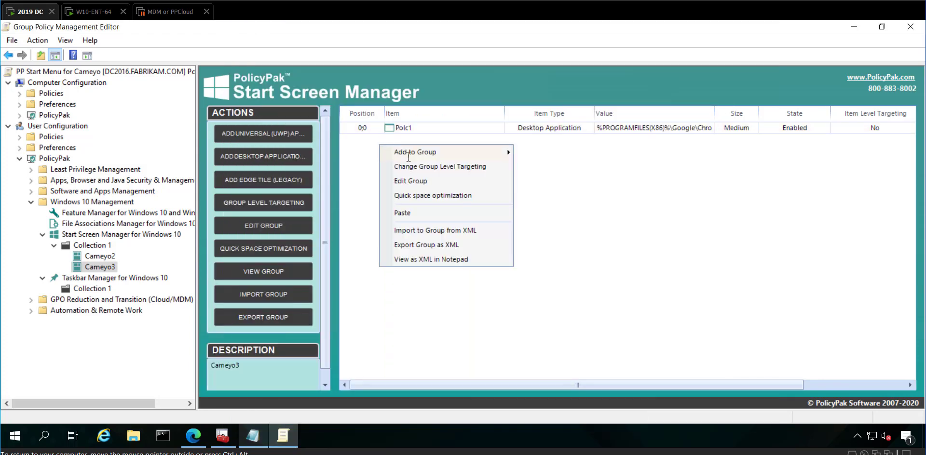
mouse_move(409, 156)
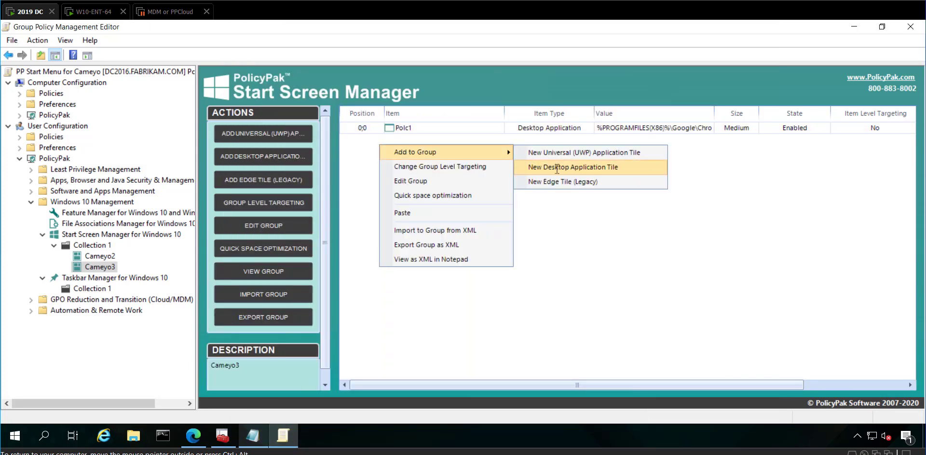
left_click(557, 169)
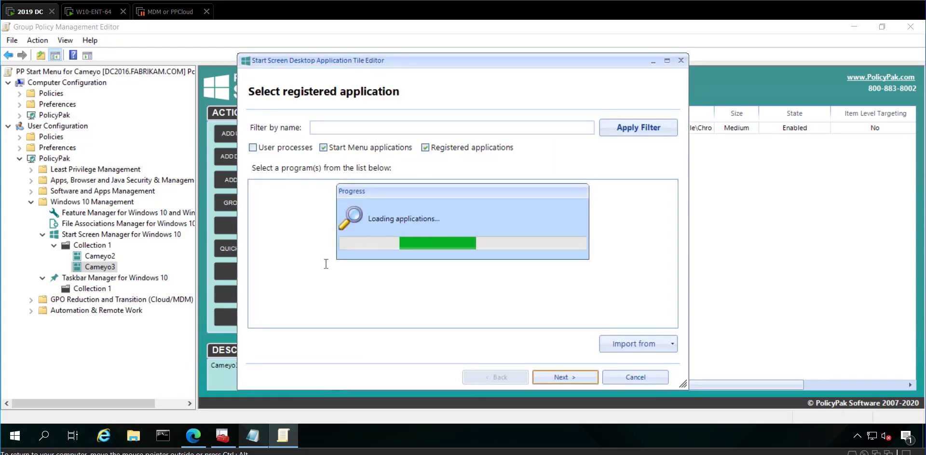
scroll(328, 270, "down", 5)
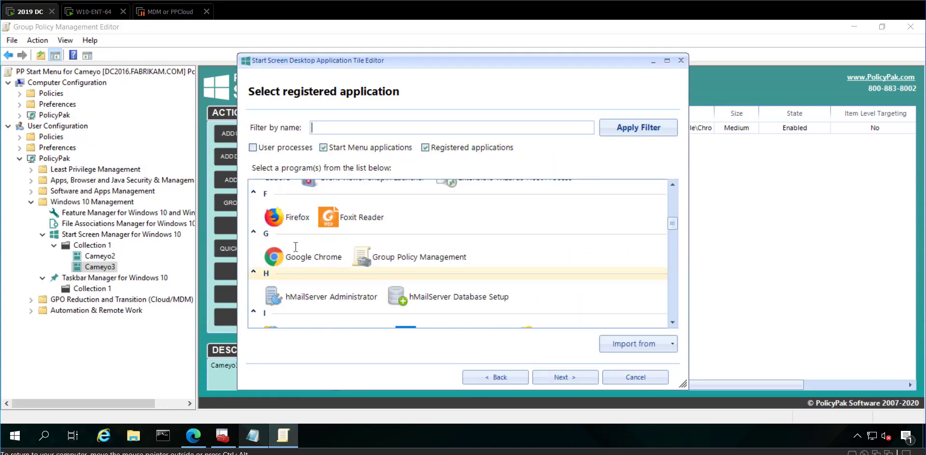
left_click(280, 258)
double_click(280, 258)
left_click(361, 228)
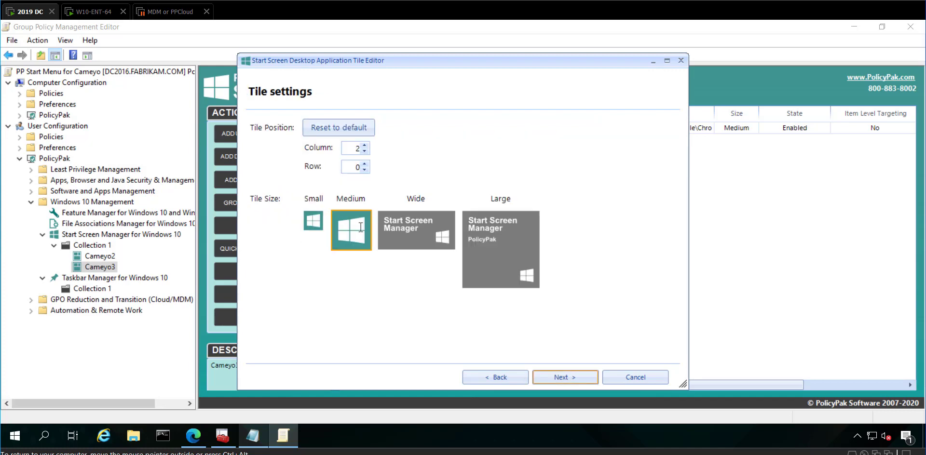
key("Return")
key("Return")
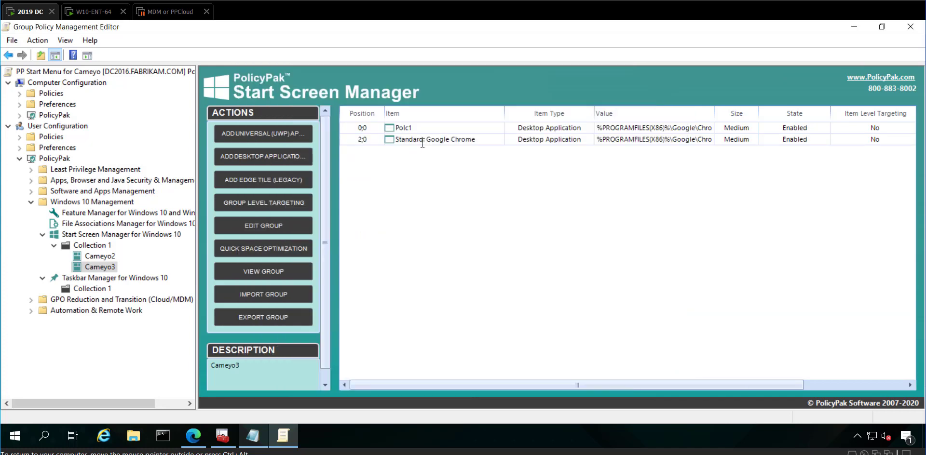
Set the Standard: Google Chrome tile's target to the Cameyo native link and save
double_click(422, 141)
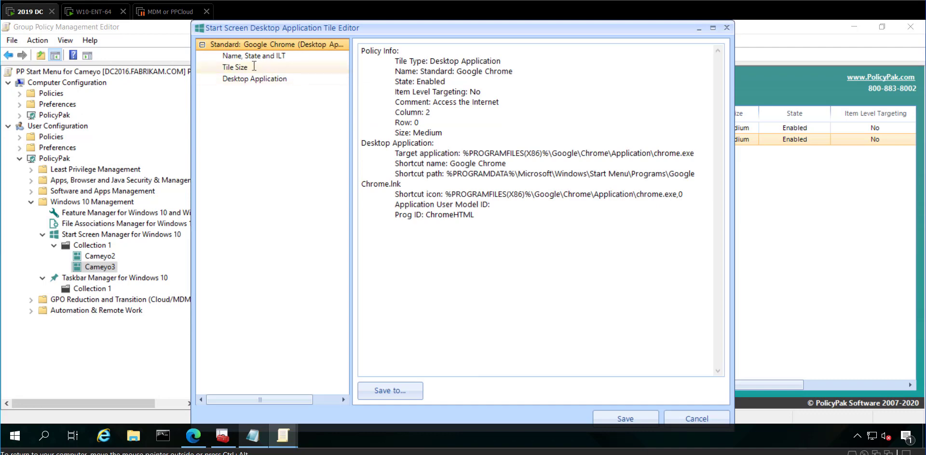
left_click(254, 67)
left_click(252, 79)
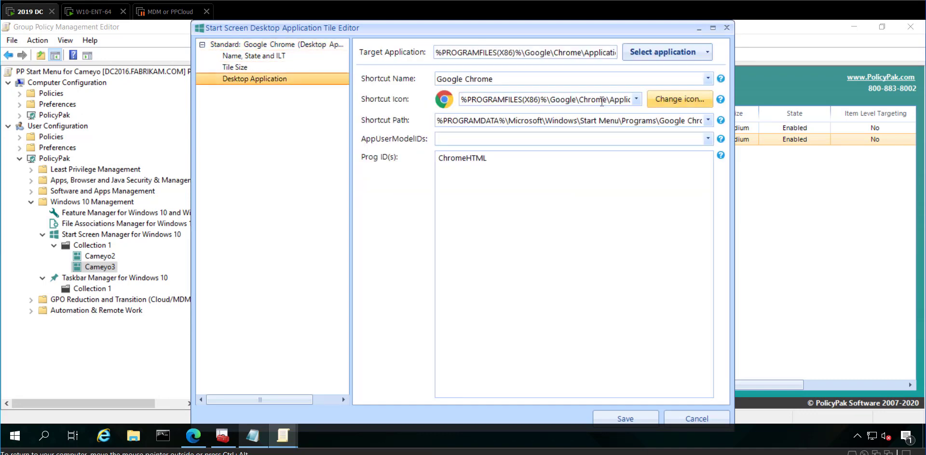
left_click(594, 53)
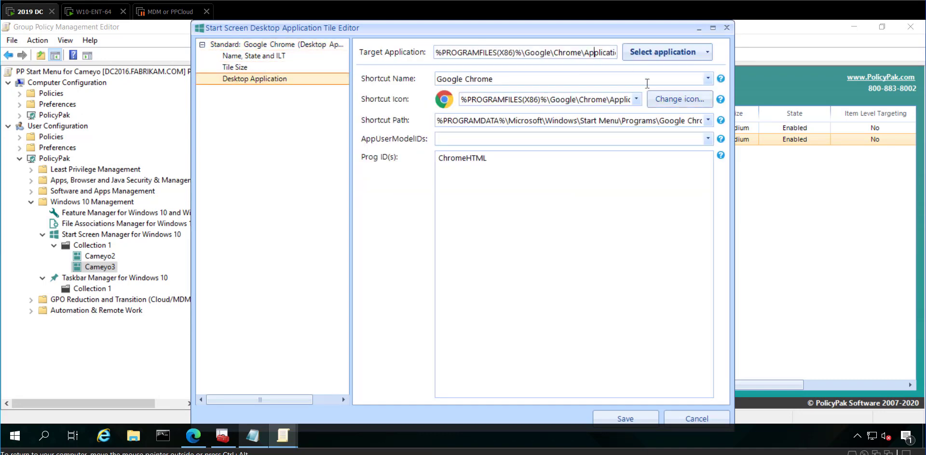
key("Right")
key("Right")
key("Right")
key("Right")
key("Right")
key("Right")
key("Right")
key("Right")
key("Right")
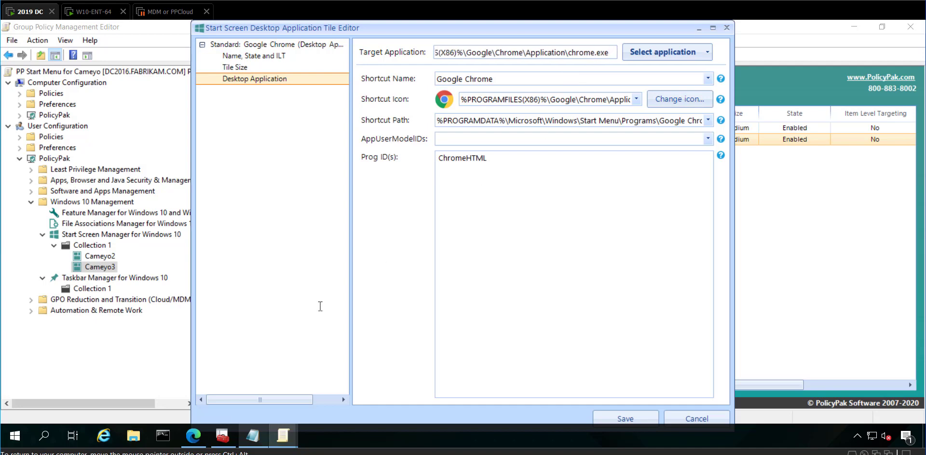
left_click(253, 436)
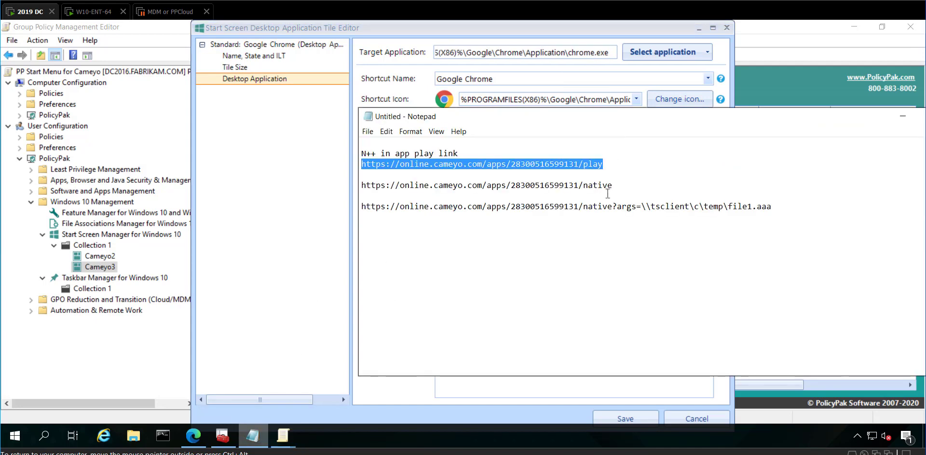
left_click_drag(613, 185, 334, 185)
key("ctrl+c")
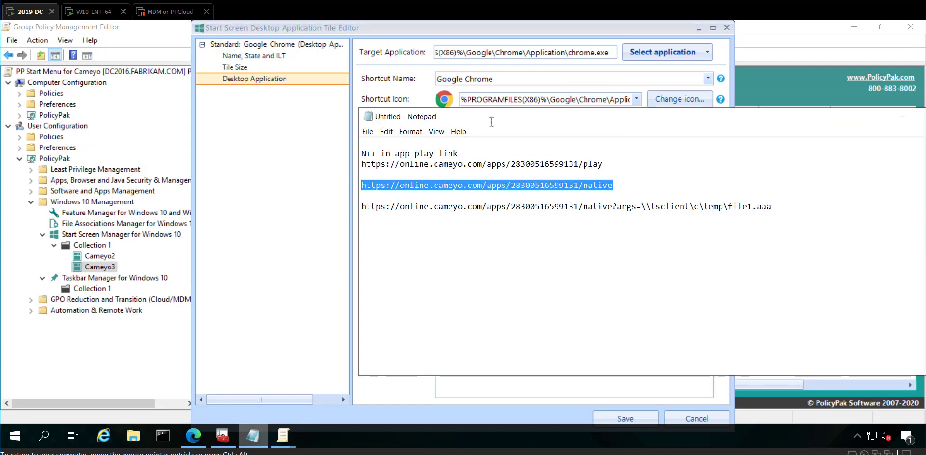
left_click(614, 53)
key("ctrl+v")
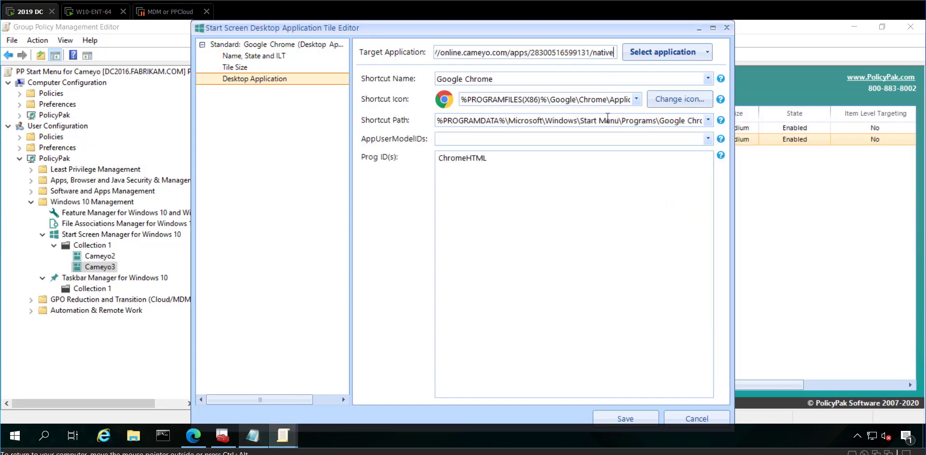
left_click(624, 419)
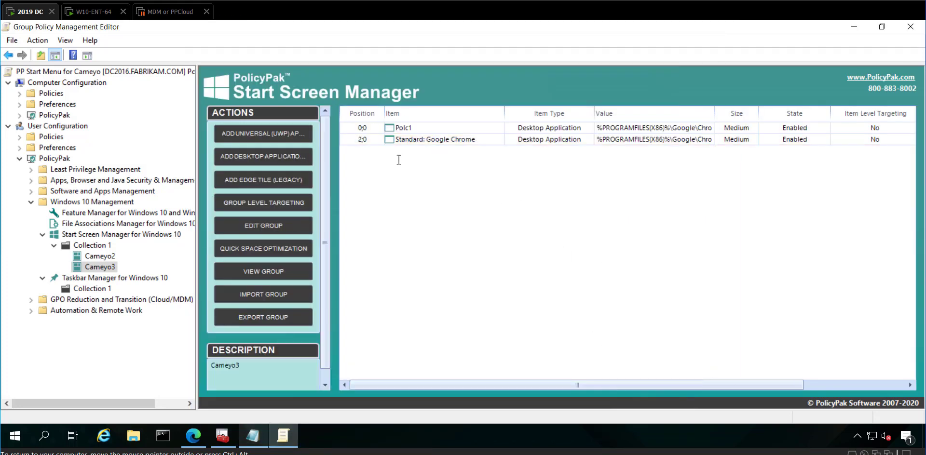
Add a third medium Google Chrome desktop application tile to Cameyo3
right_click(355, 161)
mouse_move(450, 174)
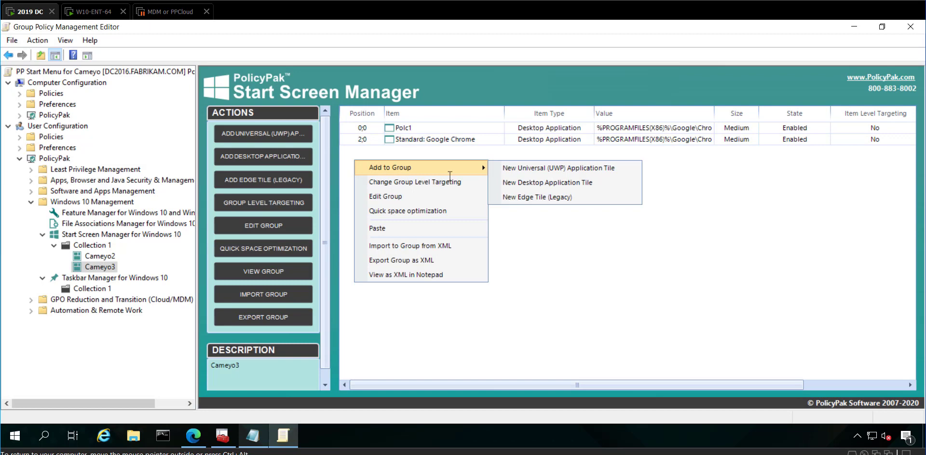
left_click(524, 182)
key("Return")
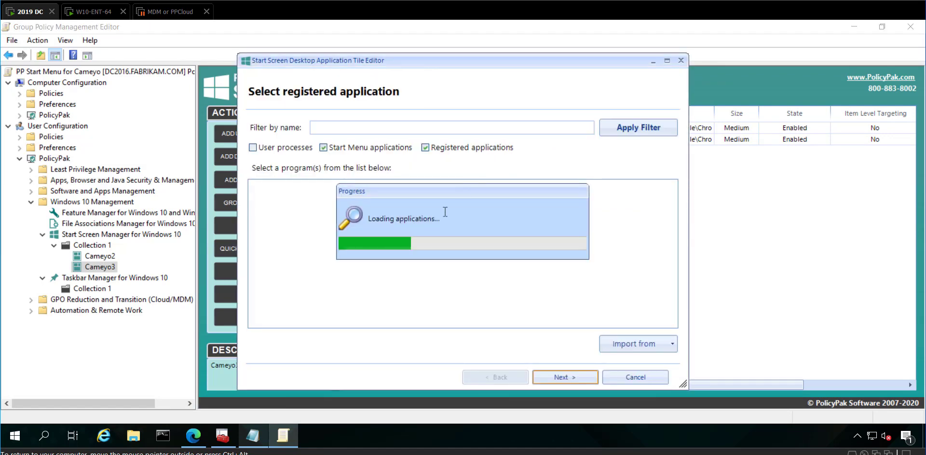
scroll(329, 258, "down", 5)
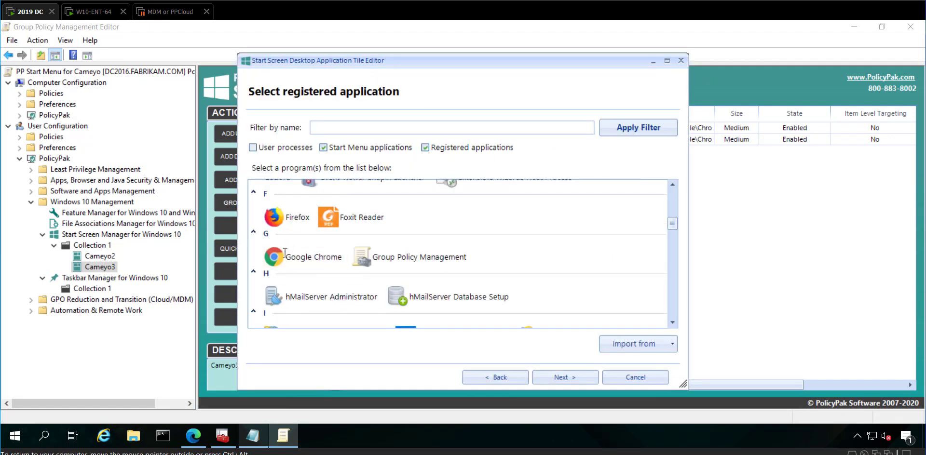
left_click(329, 258)
key("Return")
left_click(368, 230)
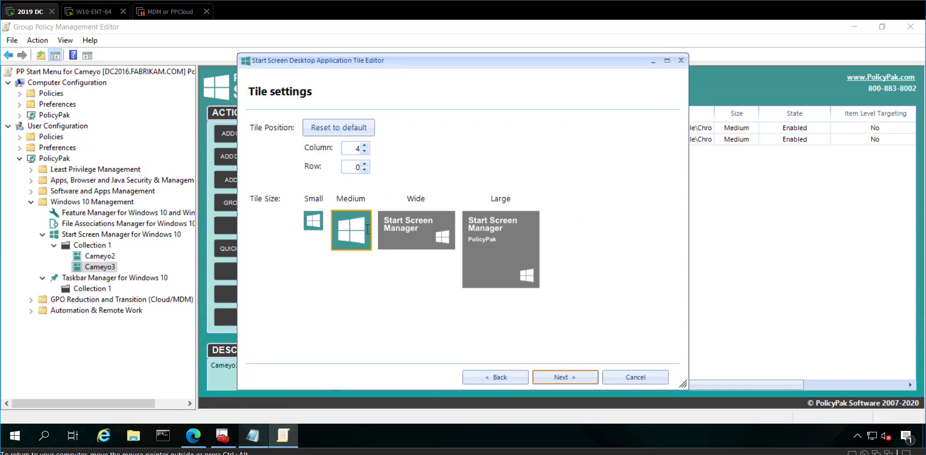
key("Return")
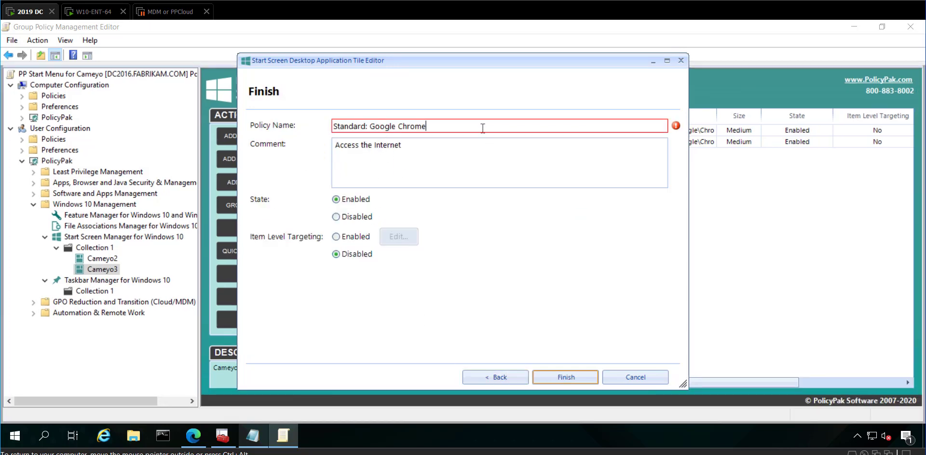
key("Return")
Open Standard: Google Chrome 3's desktop application settings and select the Cameyo file1.aaa link in Notepad
double_click(459, 154)
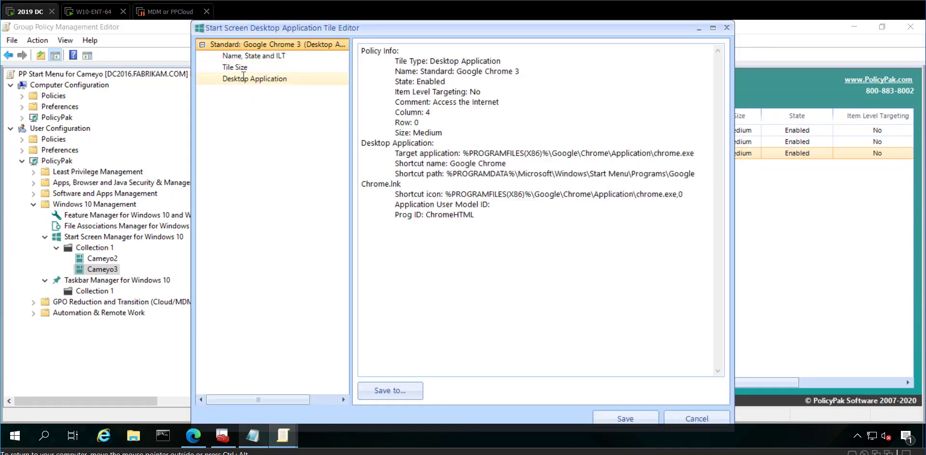
left_click(243, 78)
left_click(616, 58)
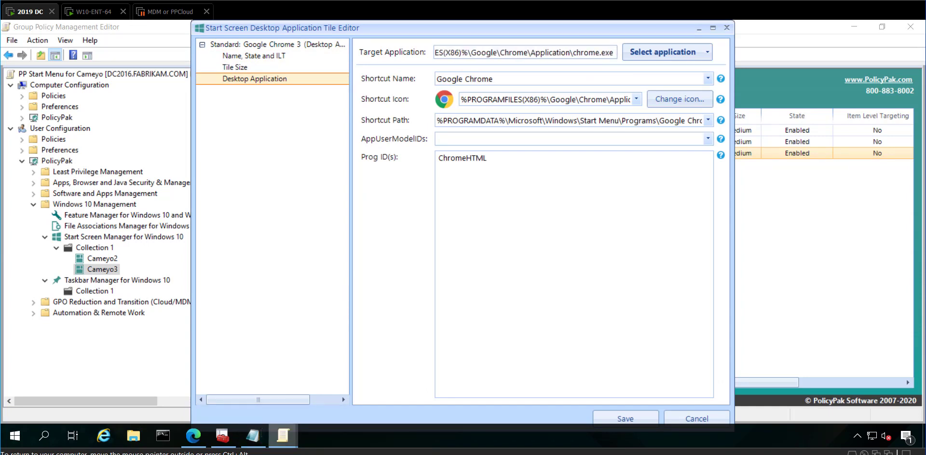
left_click(283, 435)
left_click(622, 236)
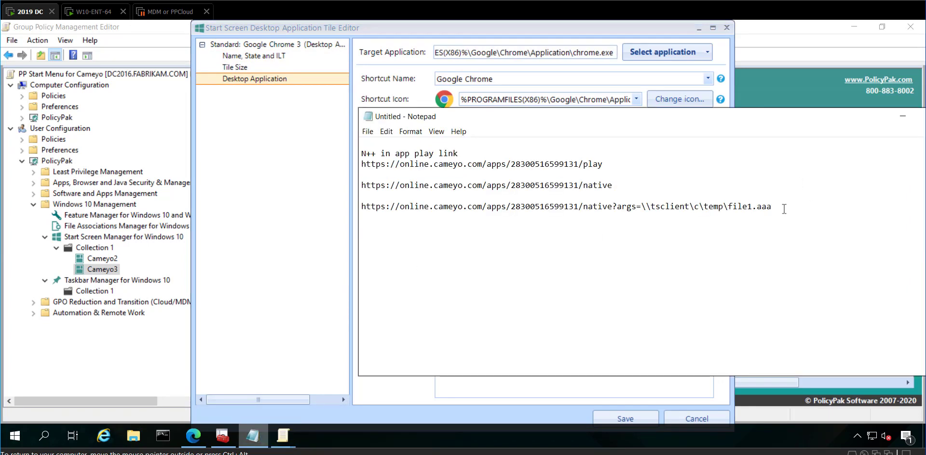
left_click_drag(784, 210, 361, 209)
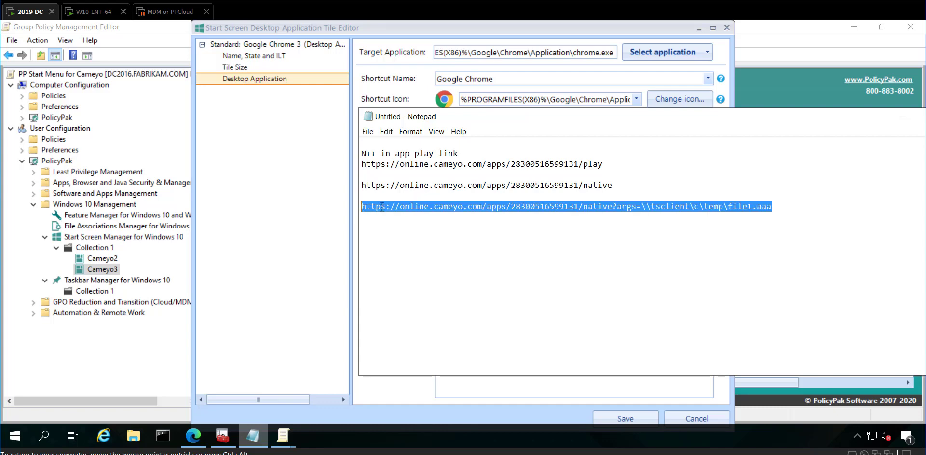
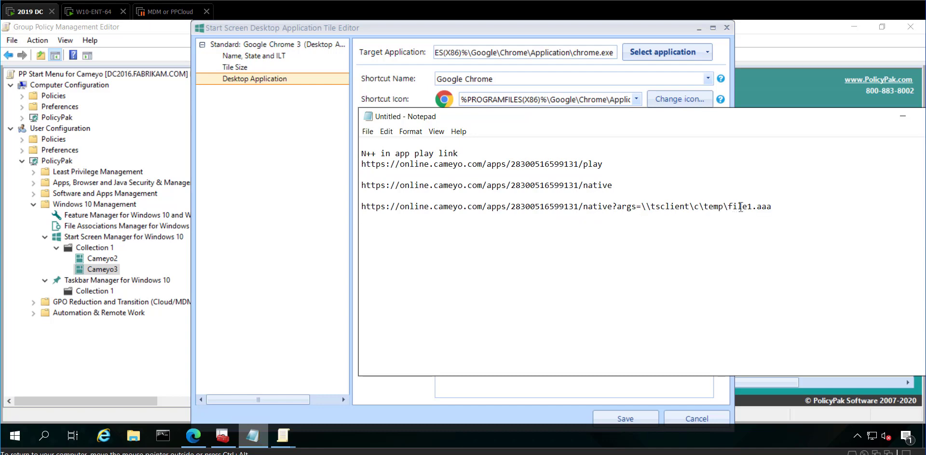
Paste the file1.aaa native link as Chrome 3's target application and save the tile
left_click(615, 54)
key("ctrl+v")
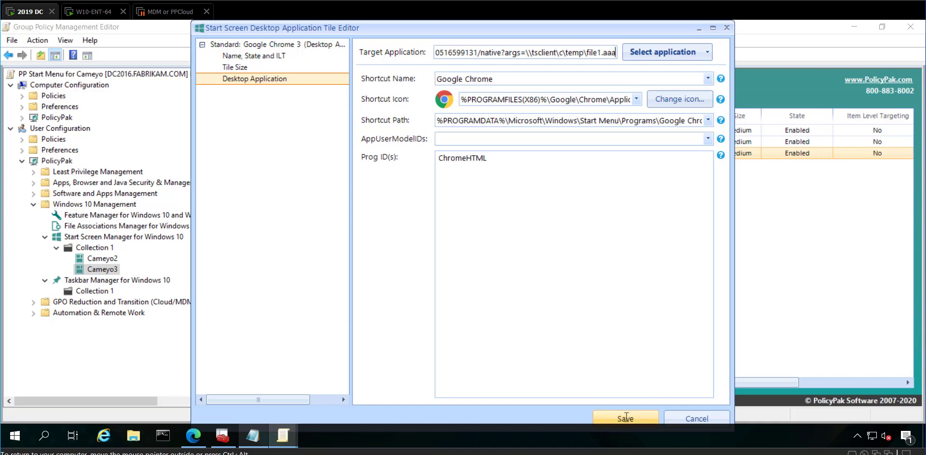
left_click(626, 417)
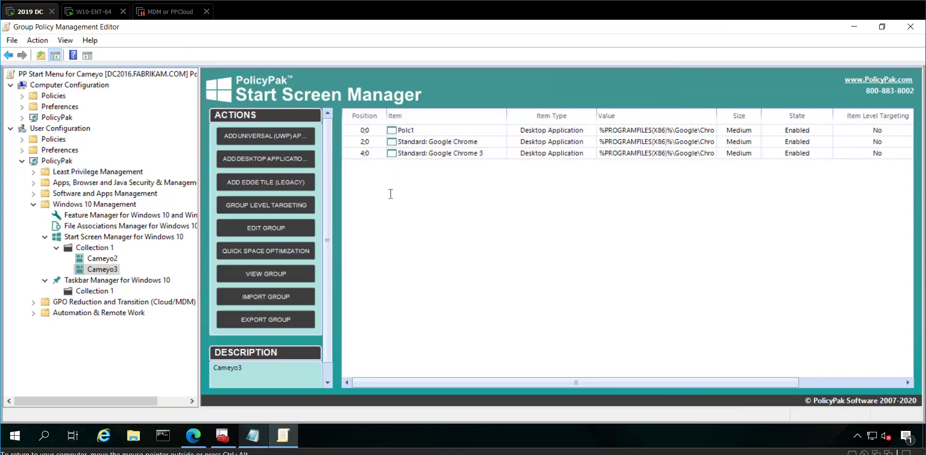
Review the Cameyo2 and Cameyo3 tile groups, then move to the W10-ENT-64 client
left_click(96, 259)
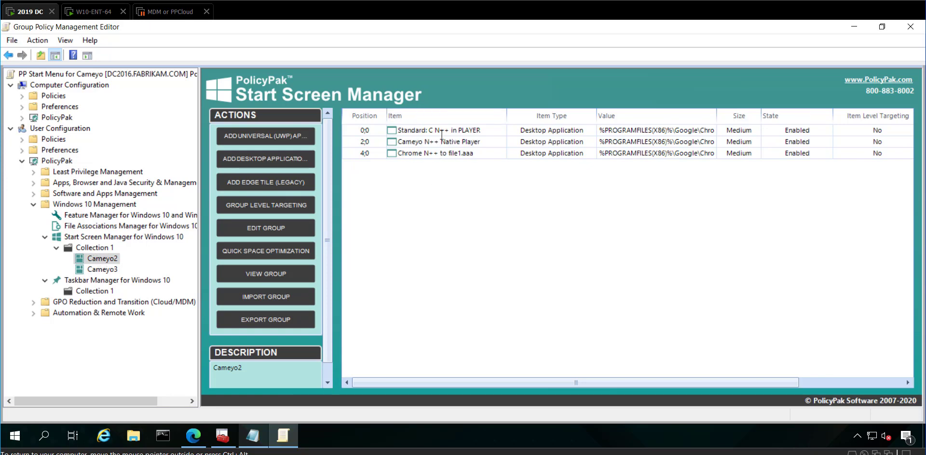
left_click(108, 269)
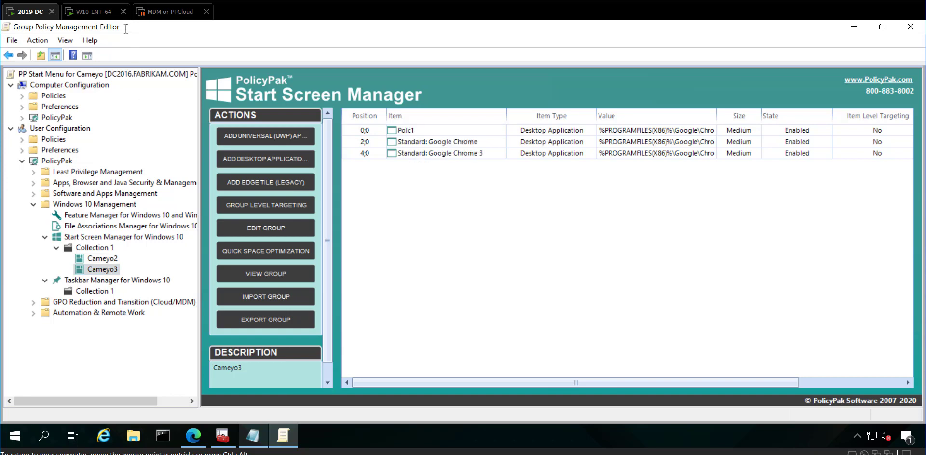
left_click(98, 11)
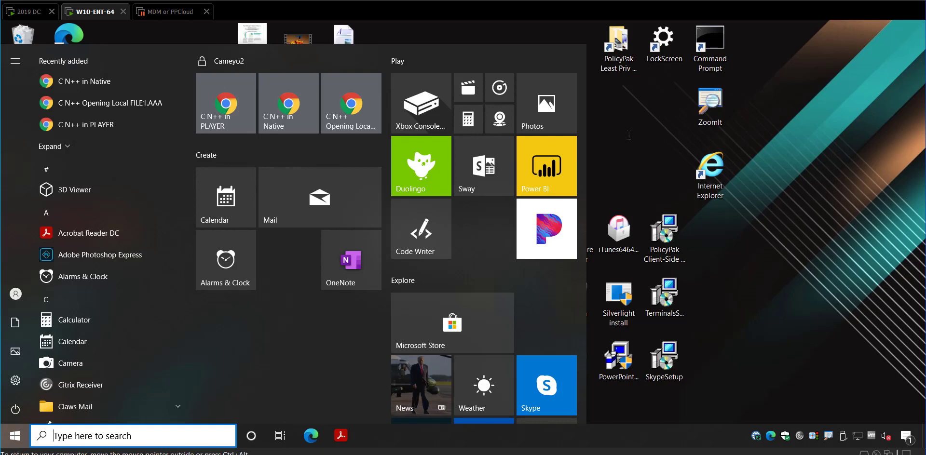
Run gpupdate in Command Prompt until computer and user policy updates complete successfully
double_click(711, 49)
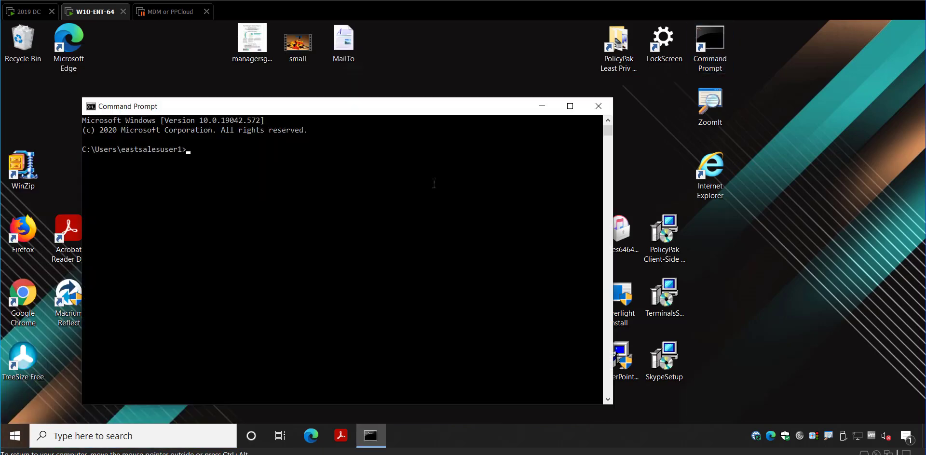
type("gpupd")
key("BackSpace")
type("ate")
key("Return")
type("gpupdate")
key("Return")
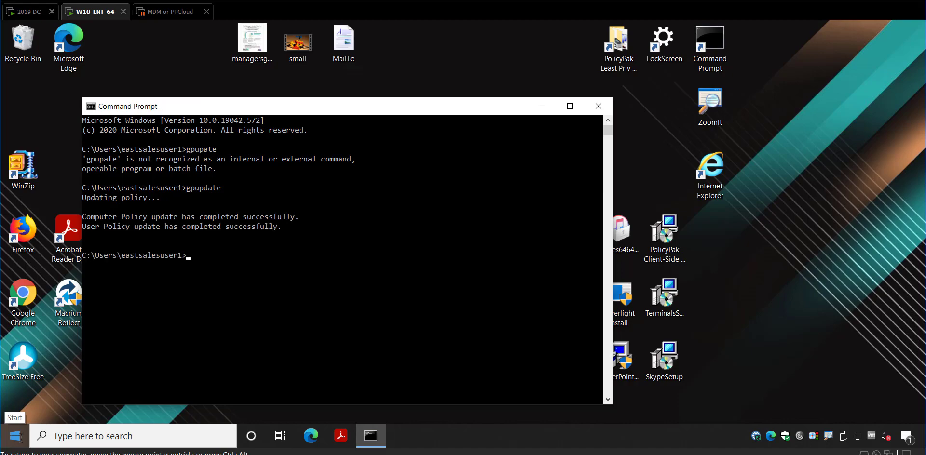
right_click(15, 437)
Sign out, sign back in with the account password, and bring up the Start menu
mouse_move(96, 404)
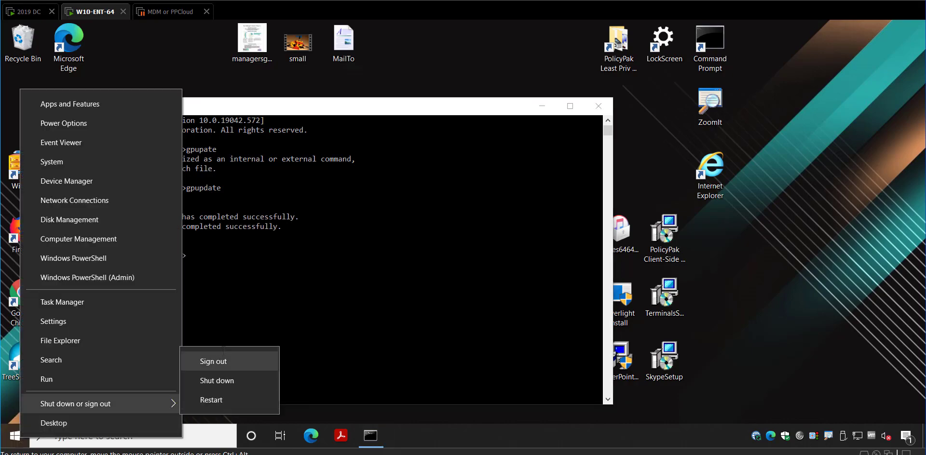
left_click(222, 361)
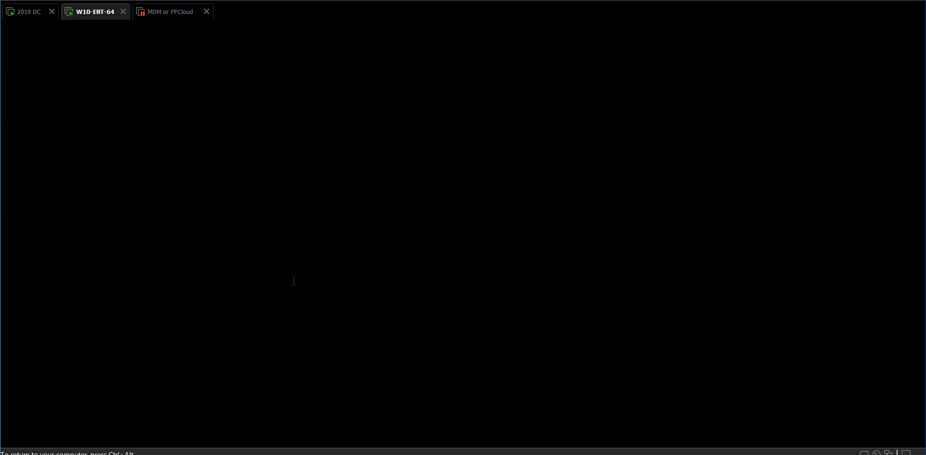
type("Pa")
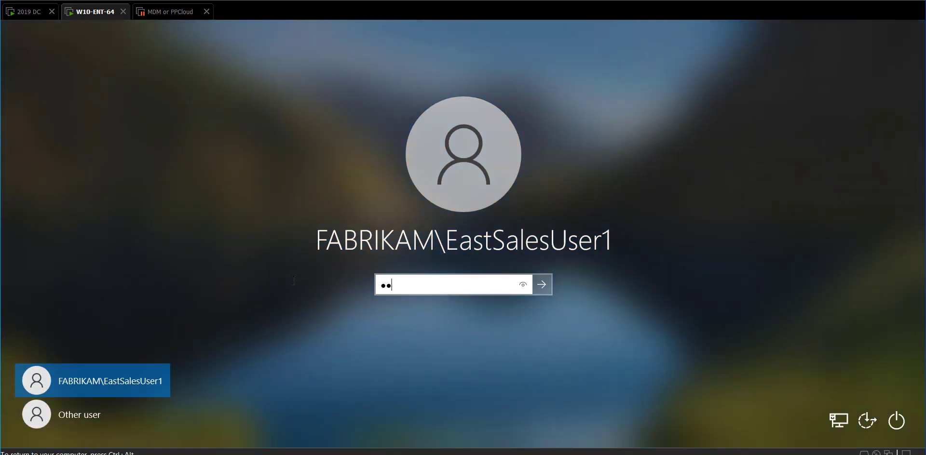
key("Return")
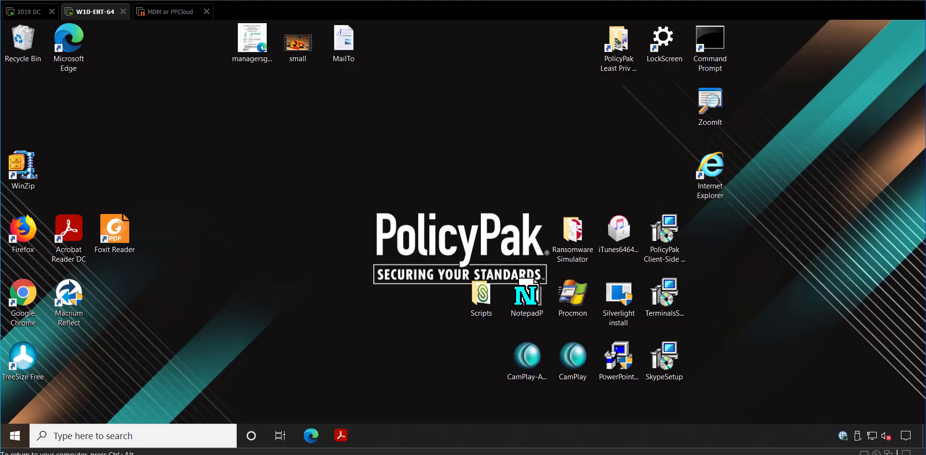
key("super")
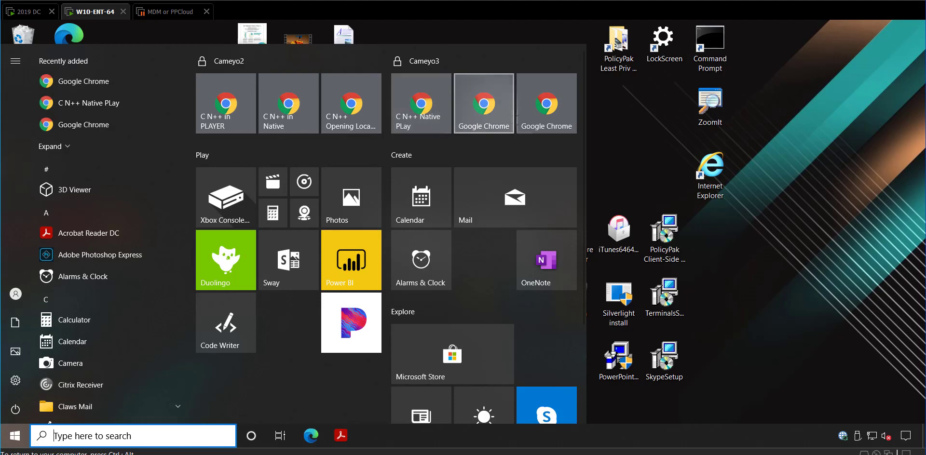
left_click(413, 107)
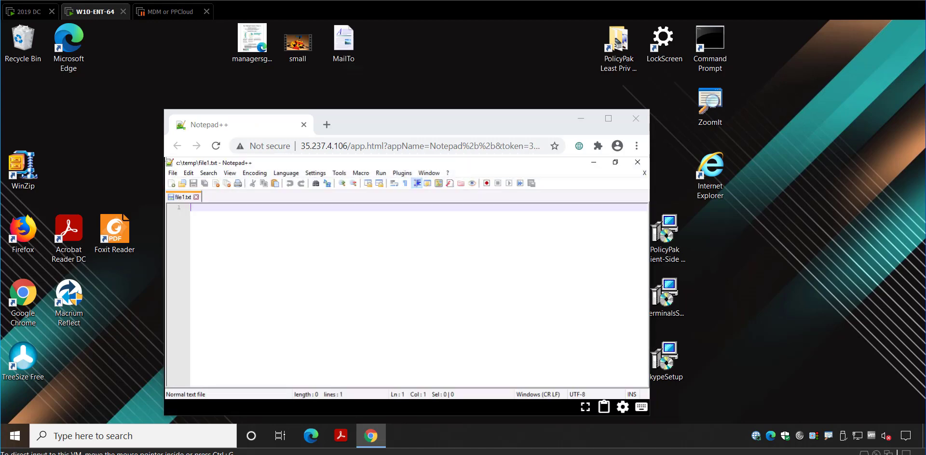
left_click(637, 119)
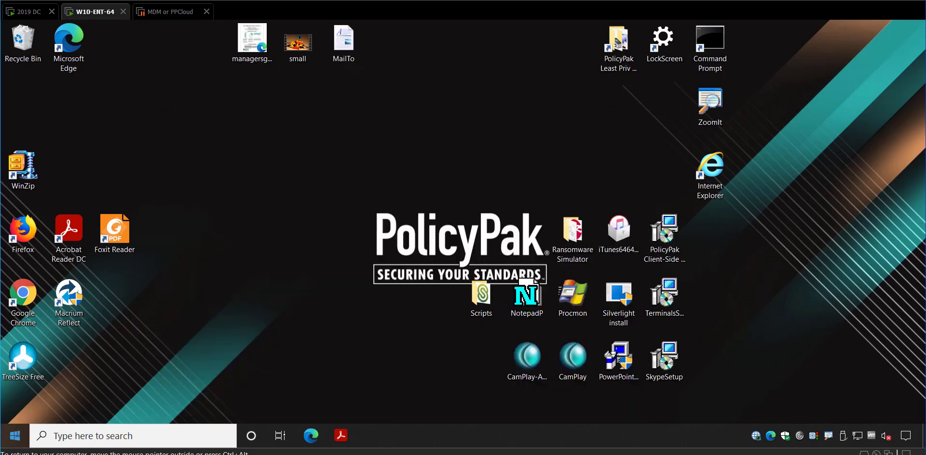
key("super")
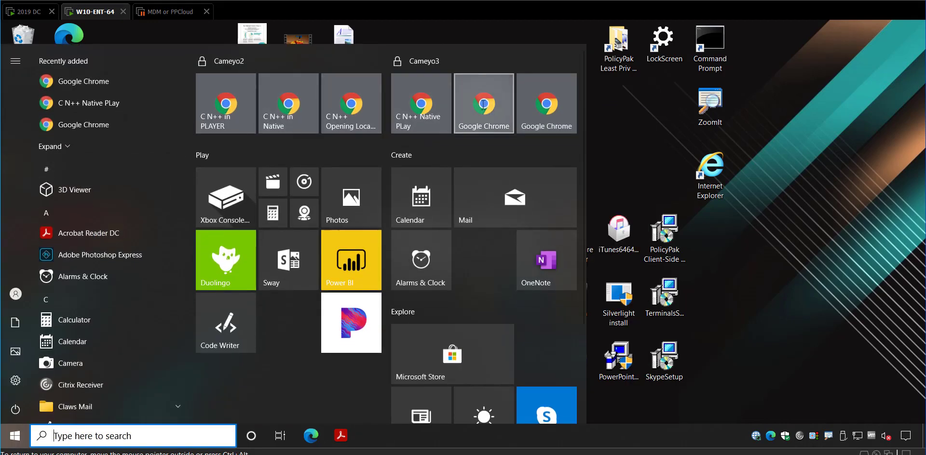
Launch the second Cameyo3 Chrome tile to open Notepad++ natively with file1.txt, then close it
left_click(478, 123)
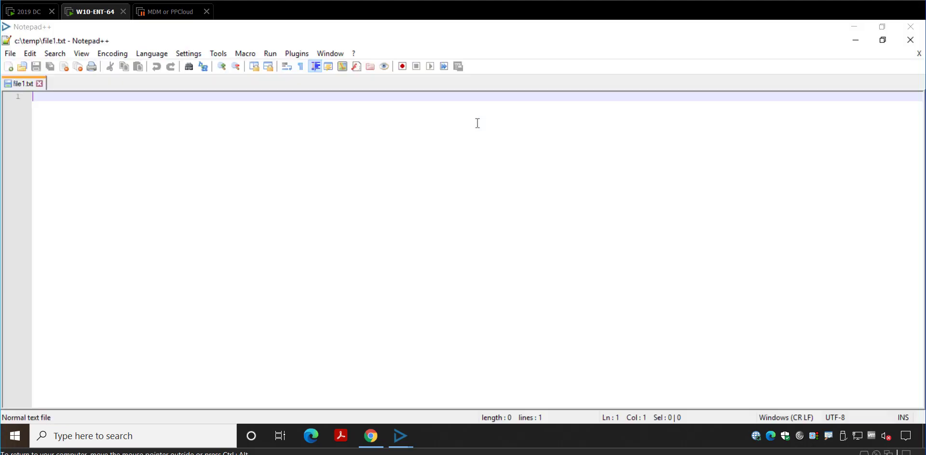
left_click(911, 28)
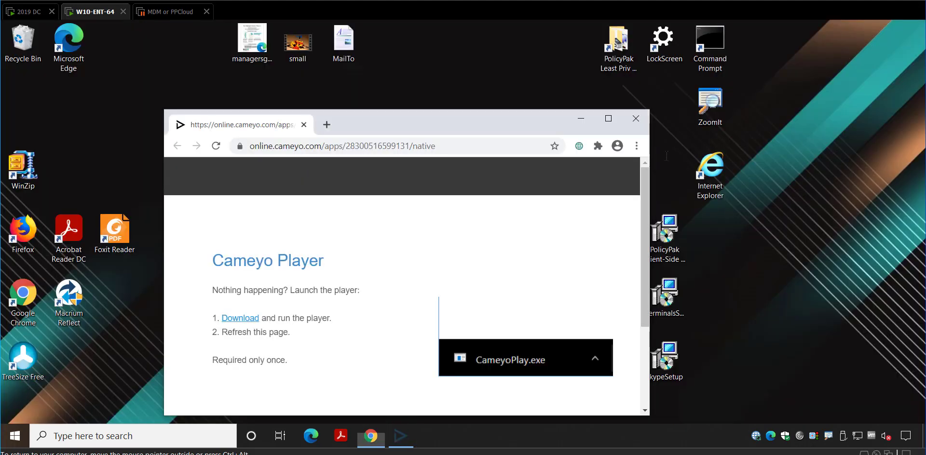
key("super")
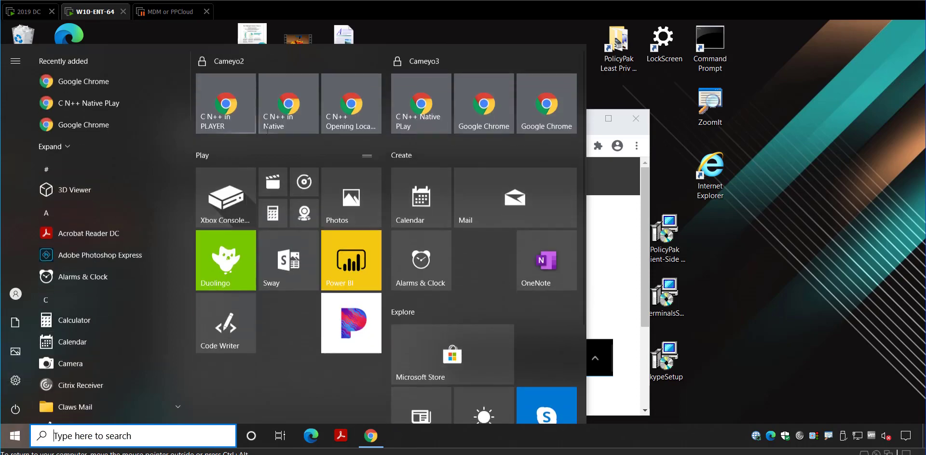
Launch the third Cameyo3 Chrome tile so Notepad++ opens \\tsclient\c\temp\file1.aaa showing testtest
left_click(547, 104)
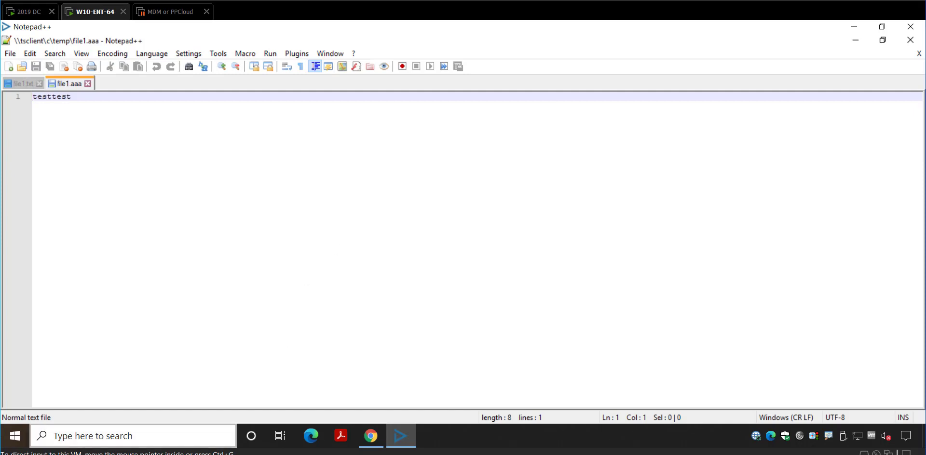
left_click(15, 436)
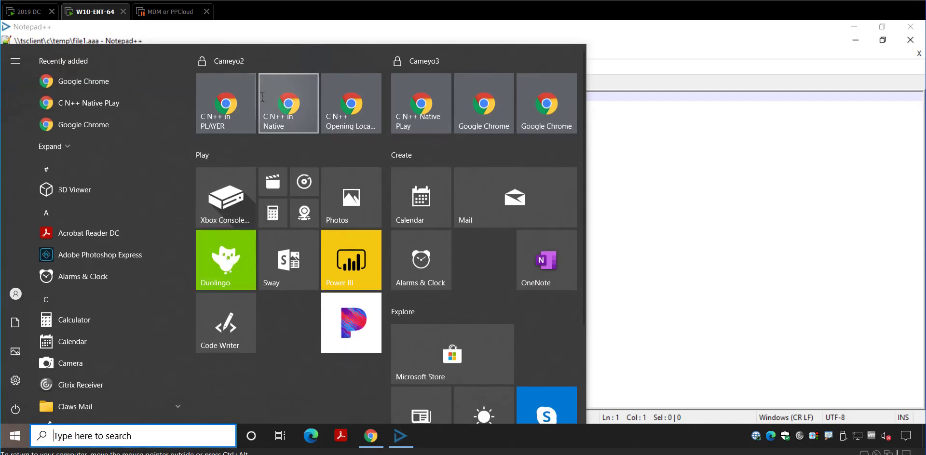